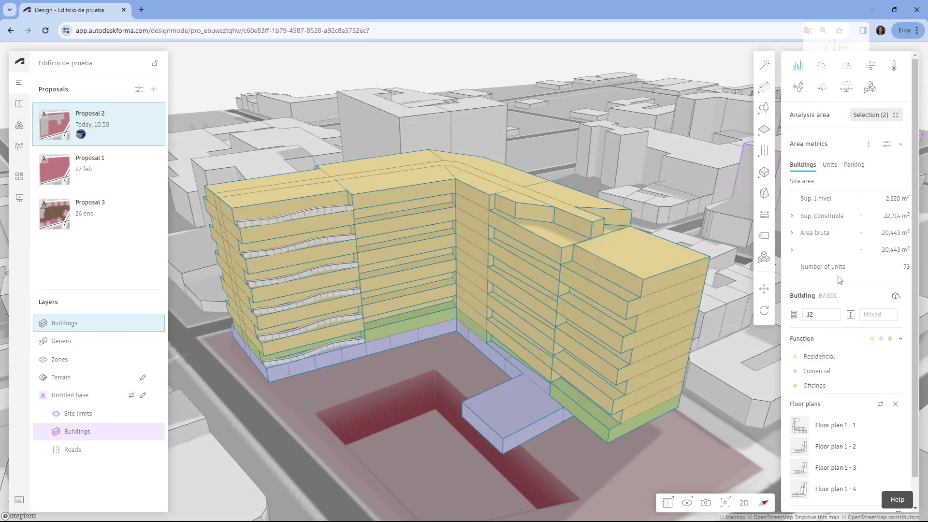
Step: Review the unit-size breakdown in the area metrics, return to the building figures, and examine the proposed building within its site
{"action": "left_click", "coordinate": [831, 165]}
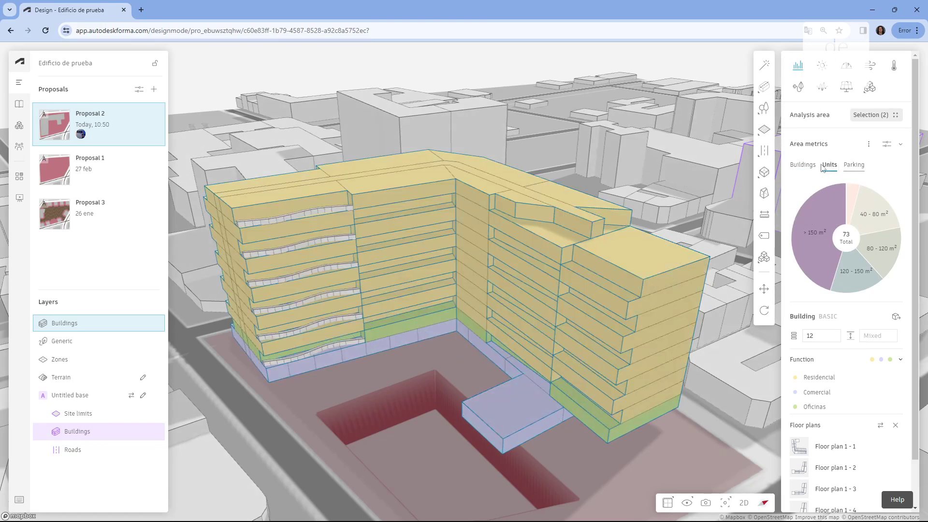
{"action": "left_click", "coordinate": [812, 167]}
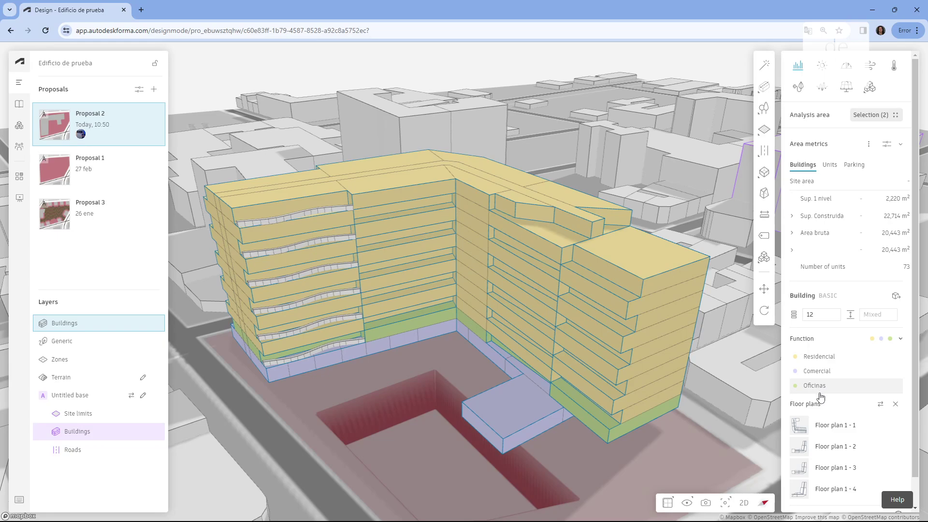
{"action": "scroll", "coordinate": [423, 244], "scroll_direction": "down", "scroll_amount": 5}
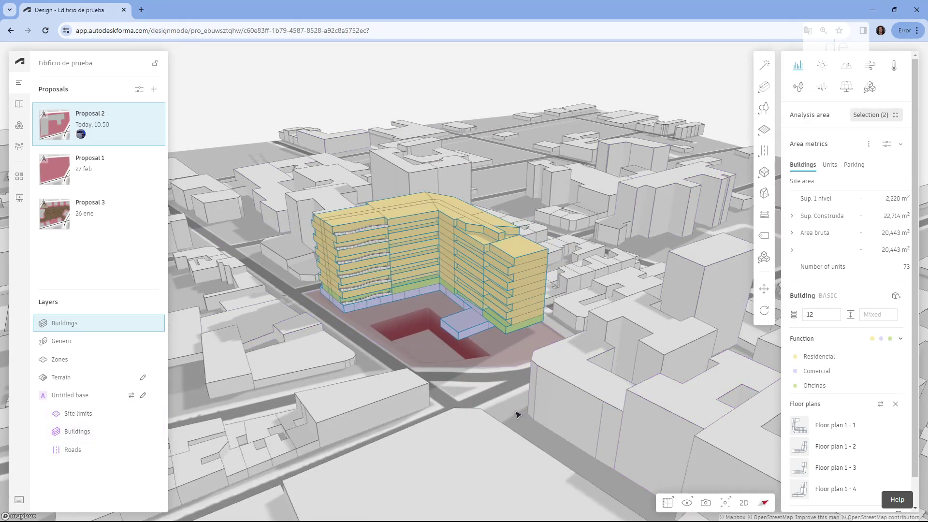
{"action": "right_click_drag", "start_coordinate": [419, 337], "coordinate": [410, 363]}
{"action": "scroll", "coordinate": [407, 365], "scroll_direction": "up", "scroll_amount": 5}
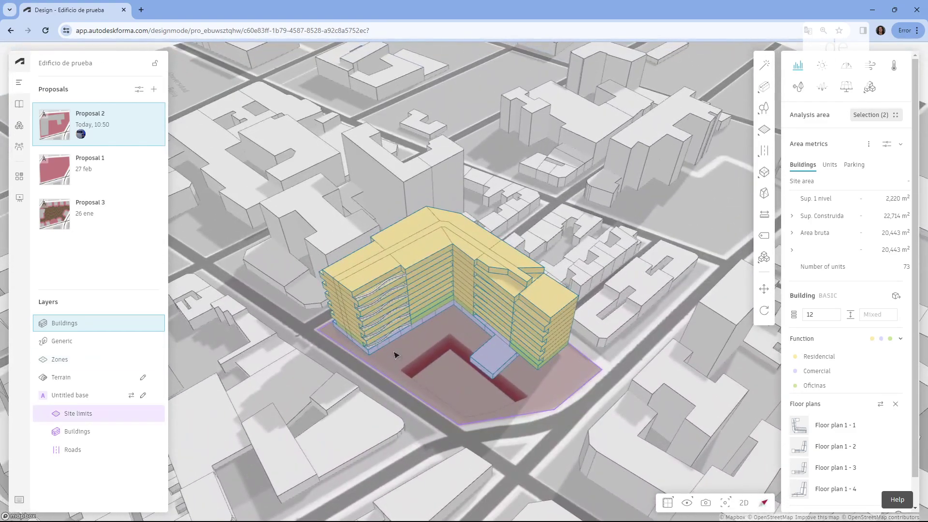
{"action": "scroll", "coordinate": [413, 357], "scroll_direction": "up", "scroll_amount": 2}
{"action": "scroll", "coordinate": [412, 342], "scroll_direction": "up", "scroll_amount": 1}
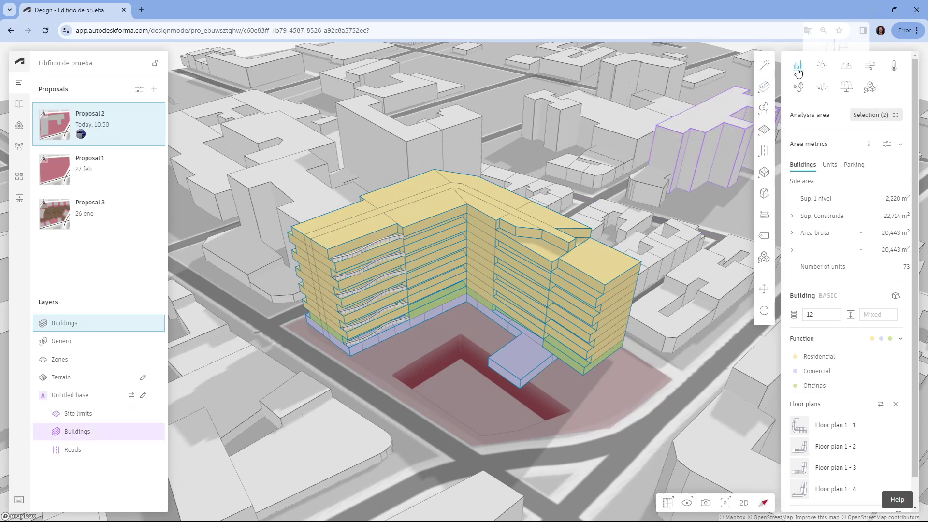
Step: Look through the Sun hours, Daylight potential, Wind and Microclimate analyses without running them
{"action": "left_click", "coordinate": [822, 70]}
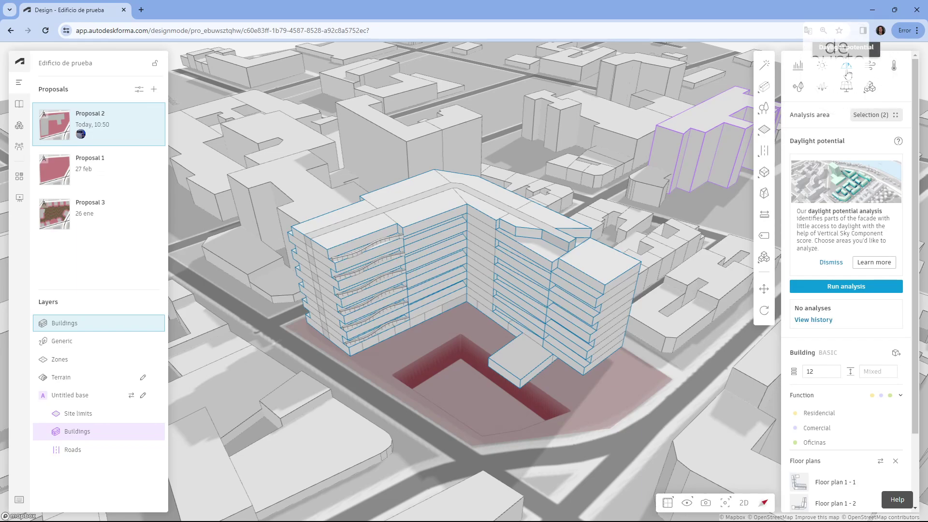
{"action": "left_click", "coordinate": [826, 71]}
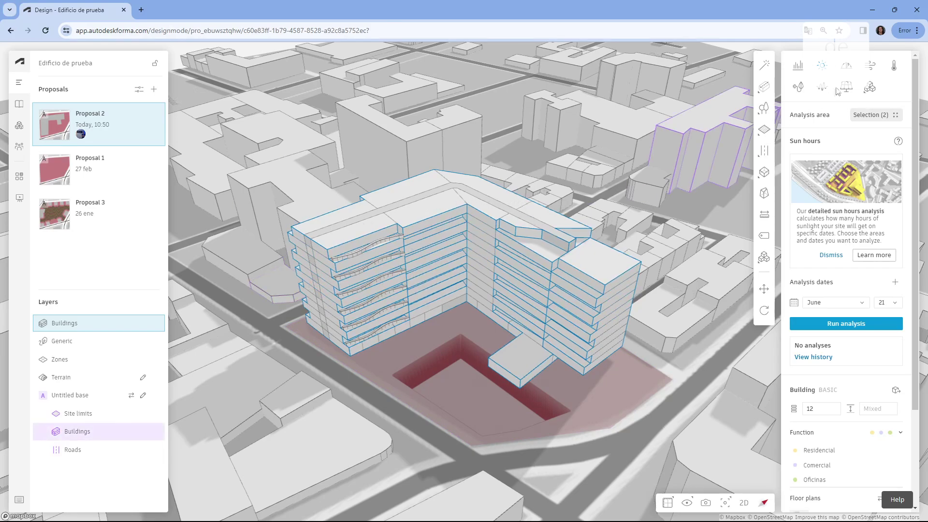
{"action": "left_click", "coordinate": [846, 68]}
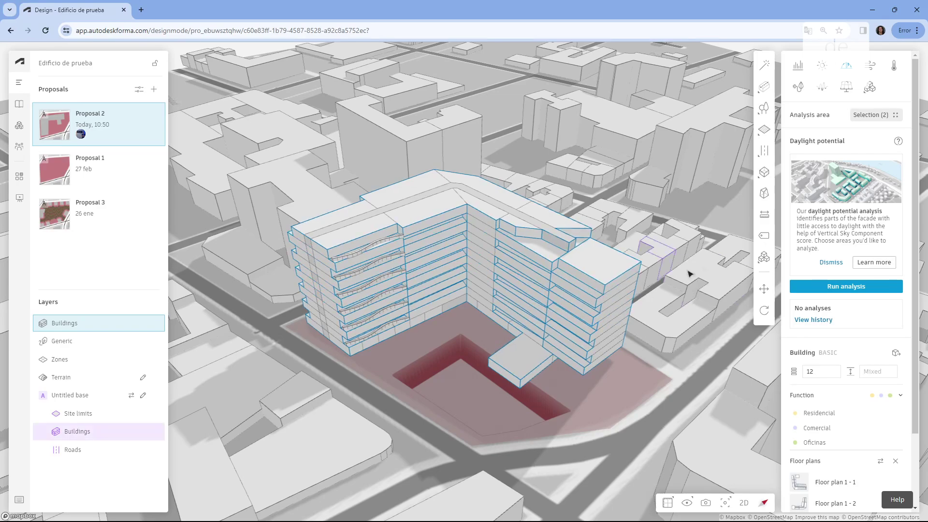
{"action": "left_click", "coordinate": [872, 66]}
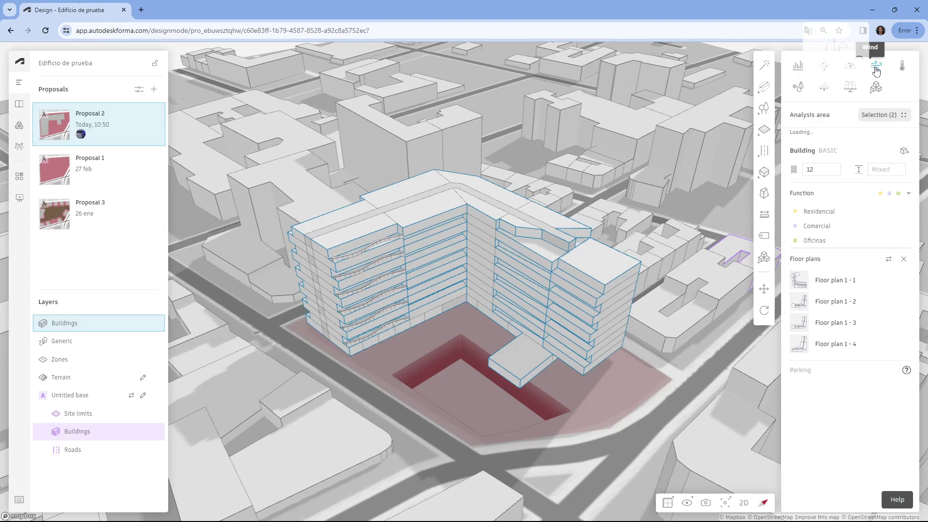
{"action": "left_click", "coordinate": [892, 68]}
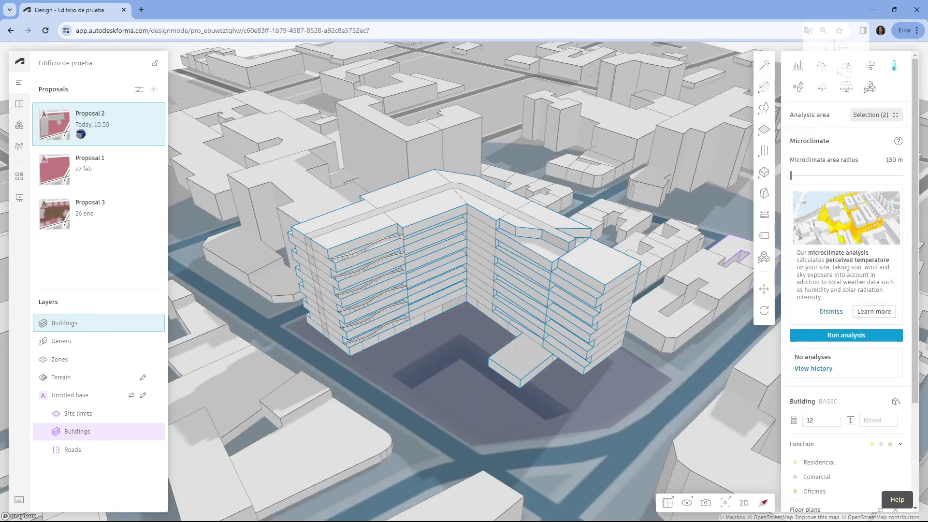
Step: Look through the Operational energy, Noise and Solar energy analyses and the option for analyses by extensions
{"action": "left_click", "coordinate": [798, 88]}
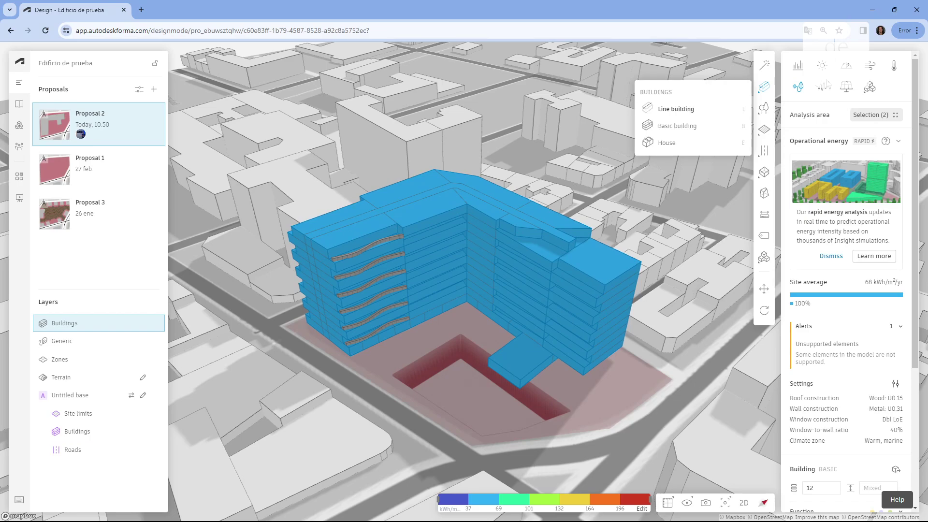
{"action": "left_click", "coordinate": [821, 91]}
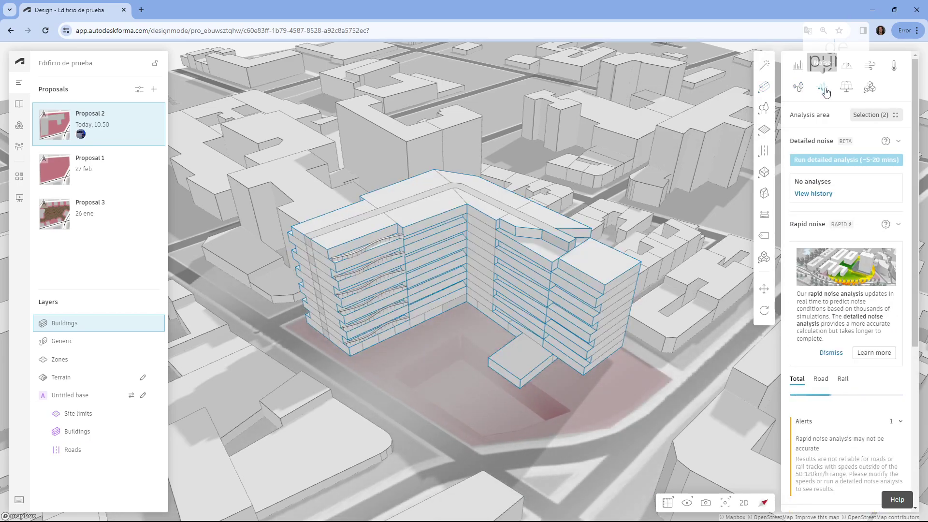
{"action": "left_click", "coordinate": [845, 88]}
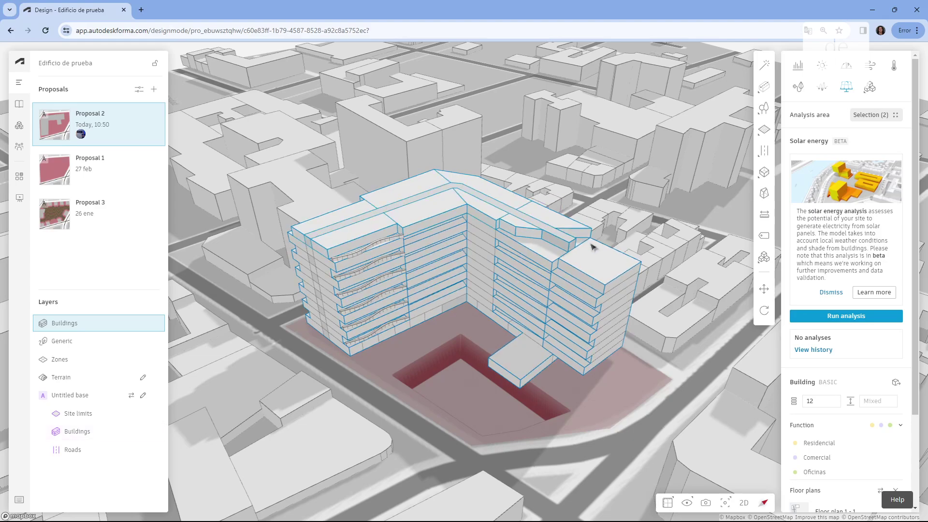
{"action": "left_click", "coordinate": [865, 89]}
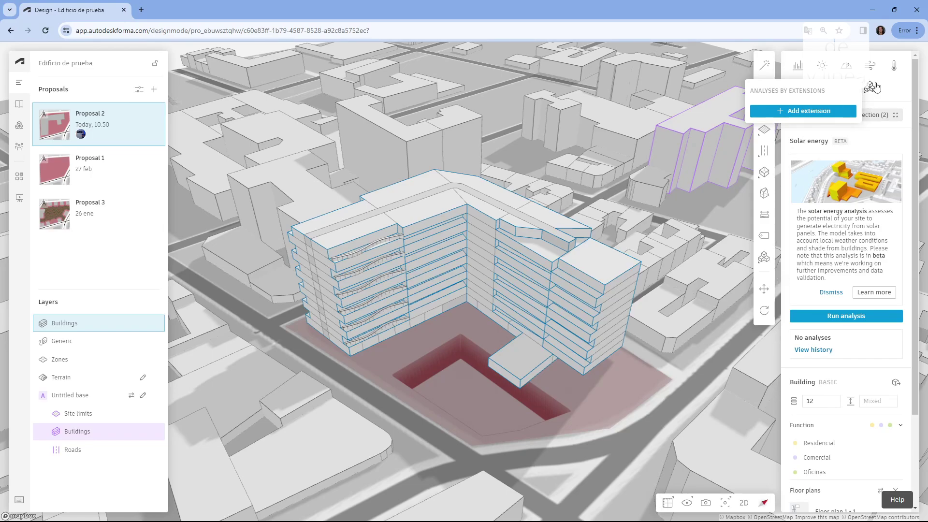
{"action": "left_click", "coordinate": [764, 130]}
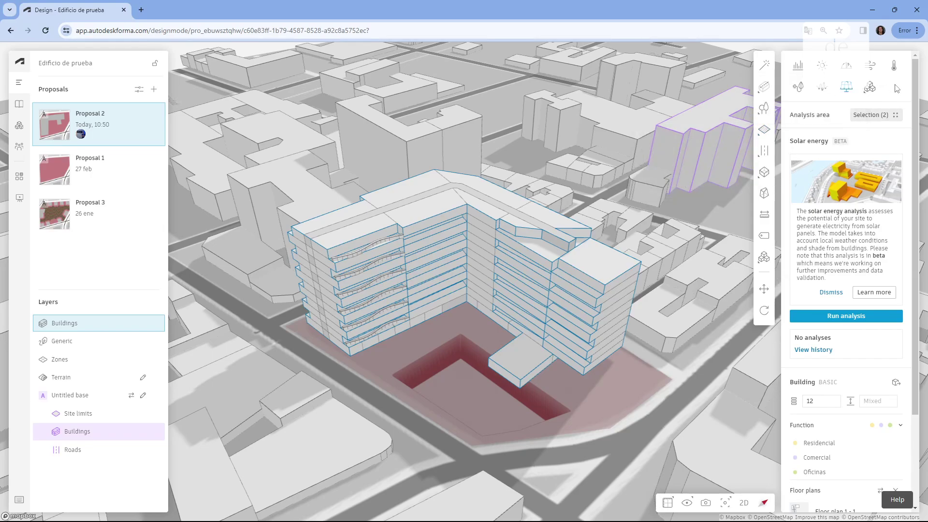
Step: Bring up the area metrics again and switch to the Sun hours analysis
{"action": "left_click", "coordinate": [798, 65]}
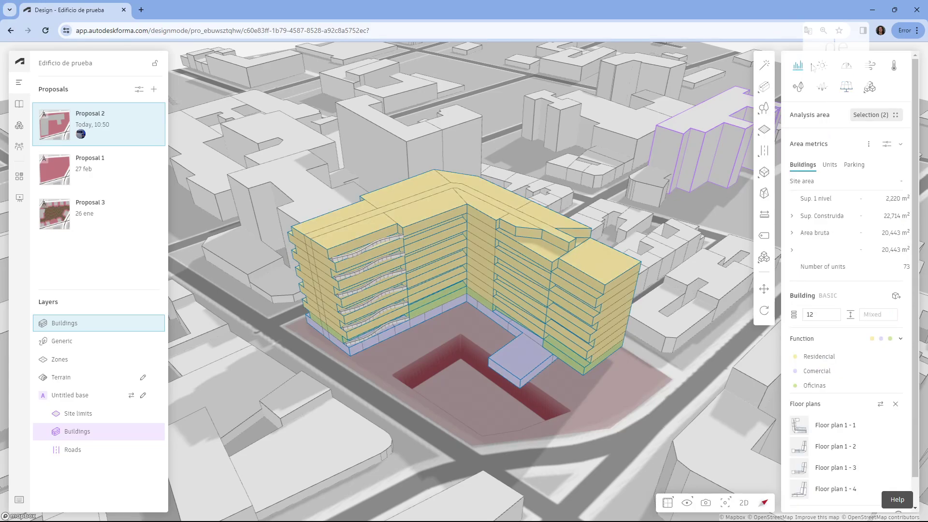
{"action": "left_click", "coordinate": [821, 67]}
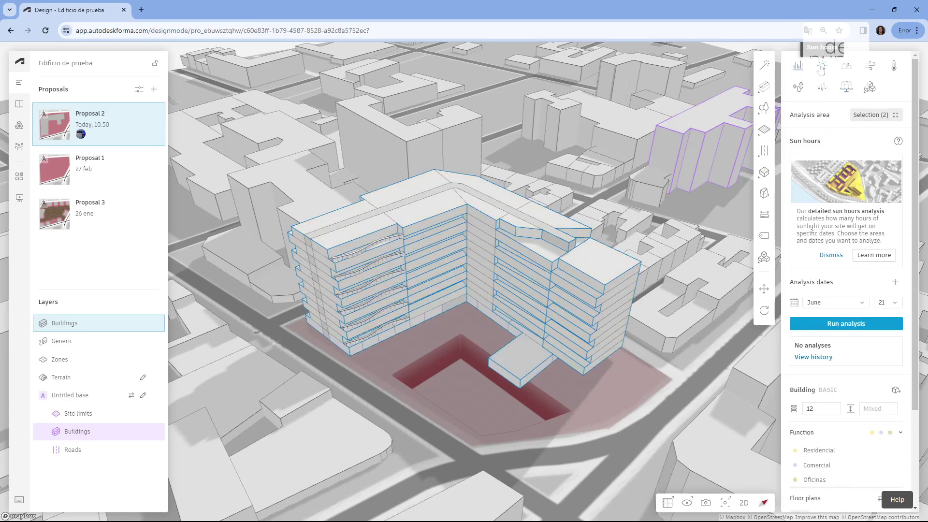
Step: Examine the proposed building's facades, roof and courtyard and the neighbouring buildings from all sides and from above
{"action": "scroll", "coordinate": [508, 271], "scroll_direction": "up", "scroll_amount": 5}
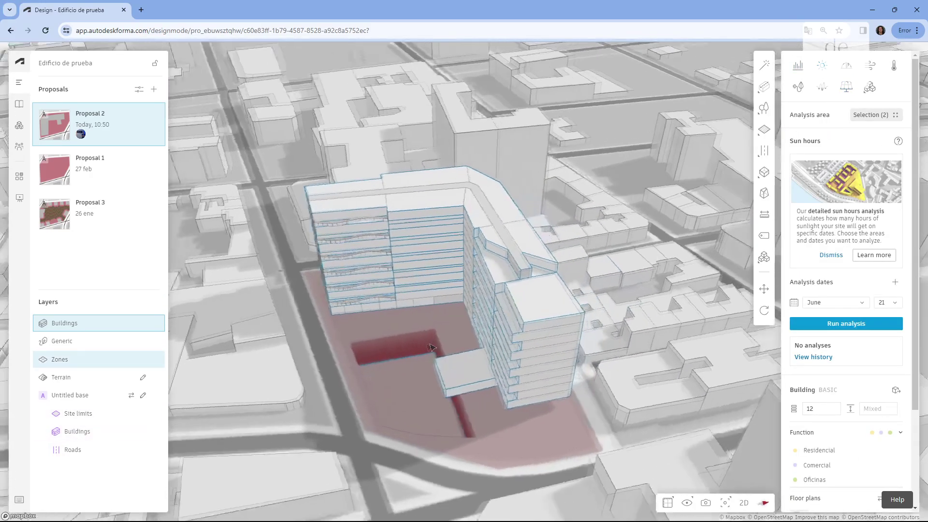
{"action": "right_click_drag", "start_coordinate": [324, 346], "coordinate": [548, 322]}
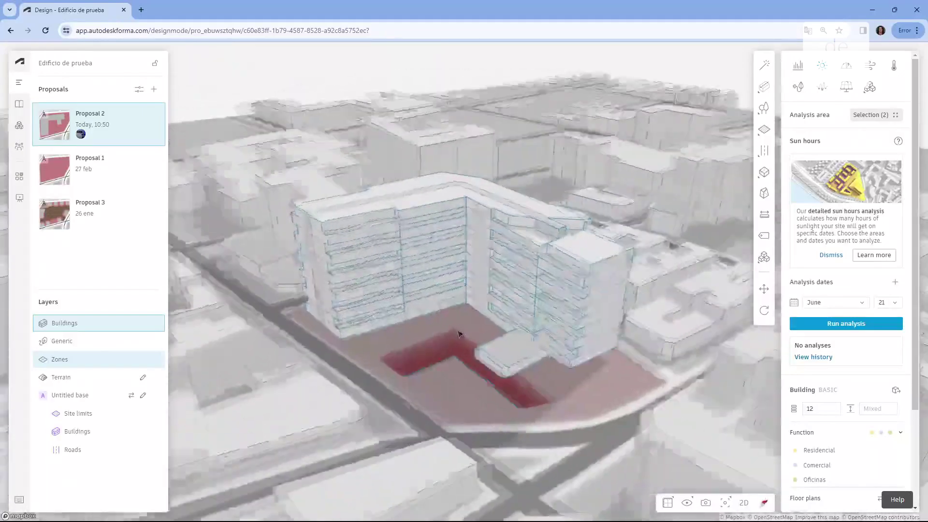
{"action": "right_click_drag", "start_coordinate": [459, 334], "coordinate": [618, 281]}
{"action": "right_click_drag", "start_coordinate": [563, 289], "coordinate": [491, 327]}
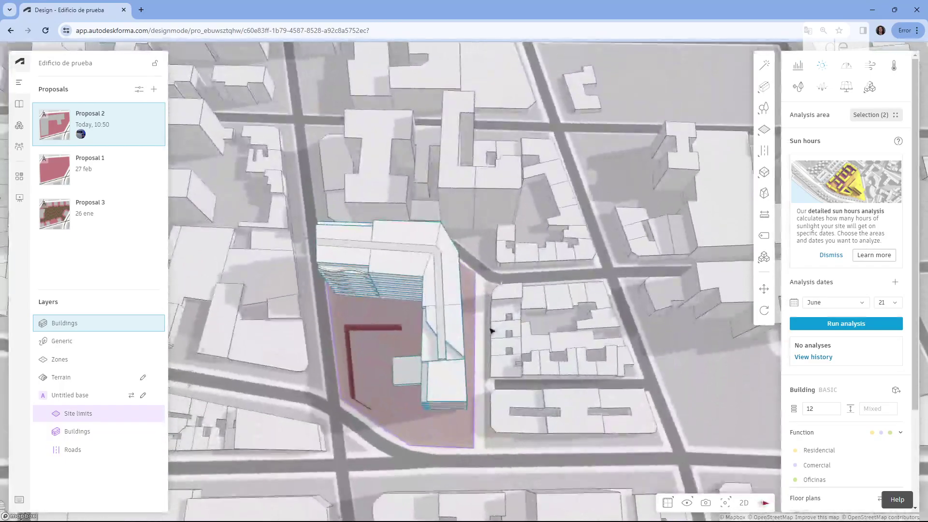
{"action": "right_click_drag", "start_coordinate": [618, 340], "coordinate": [422, 296]}
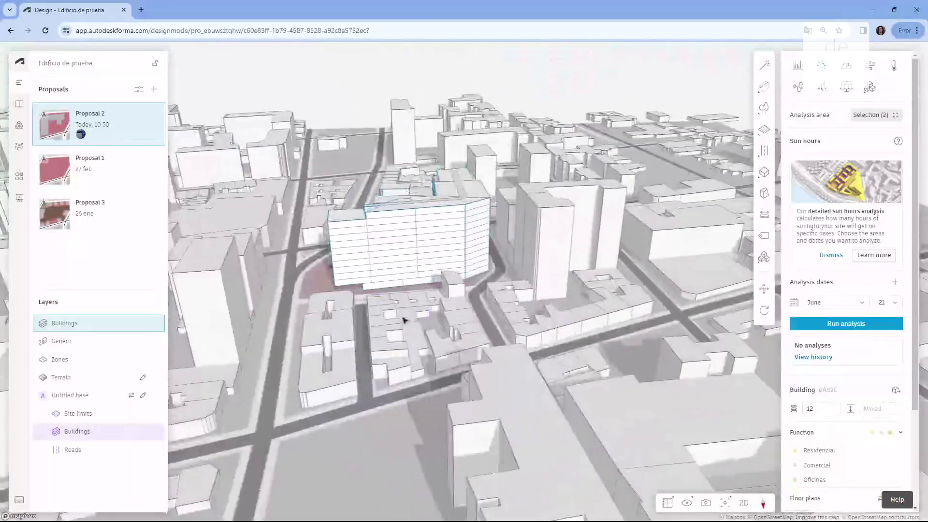
{"action": "scroll", "coordinate": [396, 269], "scroll_direction": "up", "scroll_amount": 5}
{"action": "scroll", "coordinate": [384, 244], "scroll_direction": "down", "scroll_amount": 2}
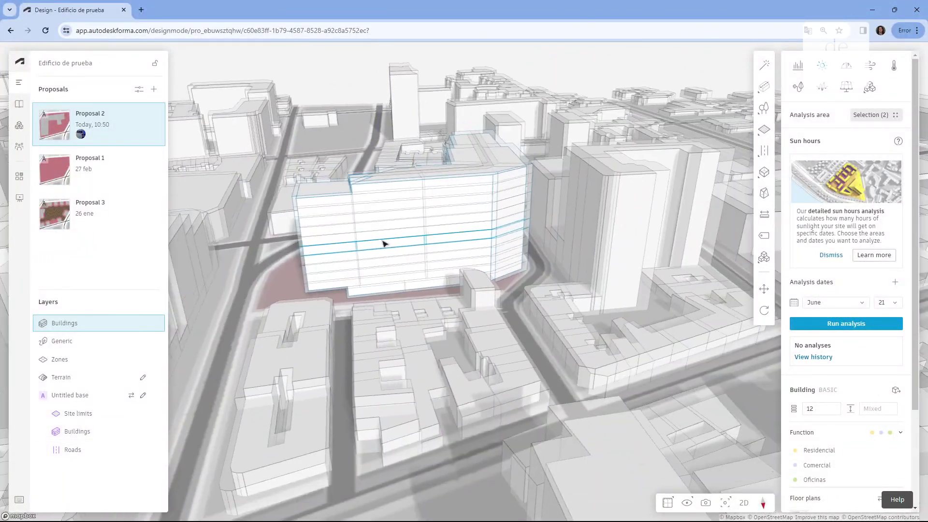
{"action": "right_click_drag", "start_coordinate": [476, 264], "coordinate": [222, 288]}
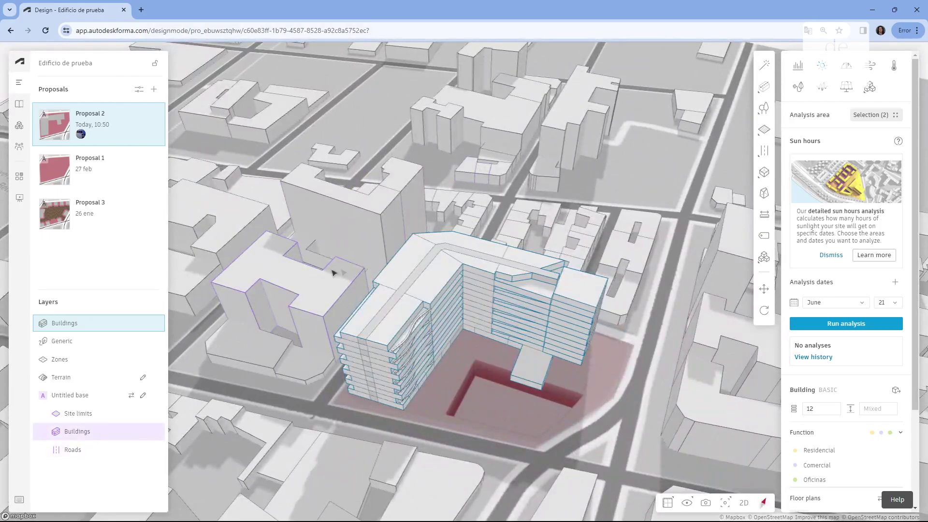
{"action": "scroll", "coordinate": [334, 280], "scroll_direction": "up", "scroll_amount": 3}
{"action": "right_click_drag", "start_coordinate": [325, 286], "coordinate": [376, 344]}
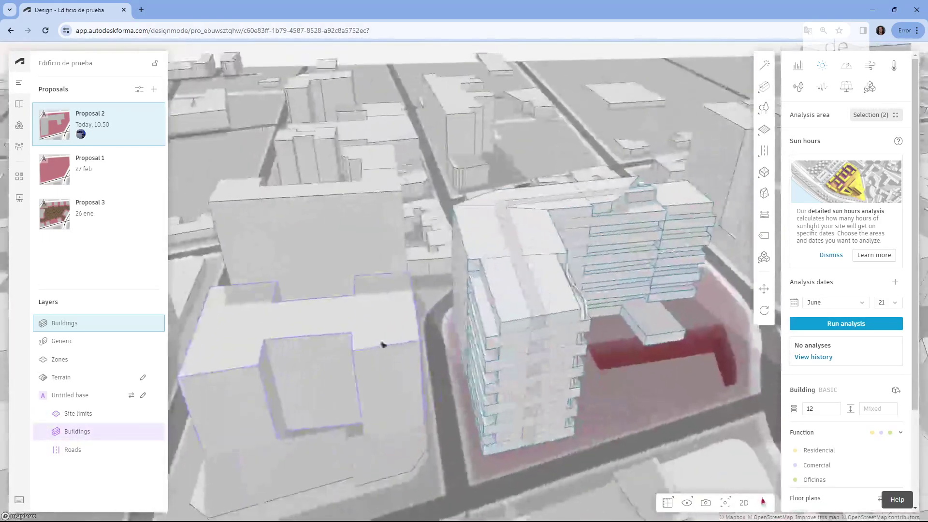
{"action": "scroll", "coordinate": [427, 317], "scroll_direction": "up", "scroll_amount": 5}
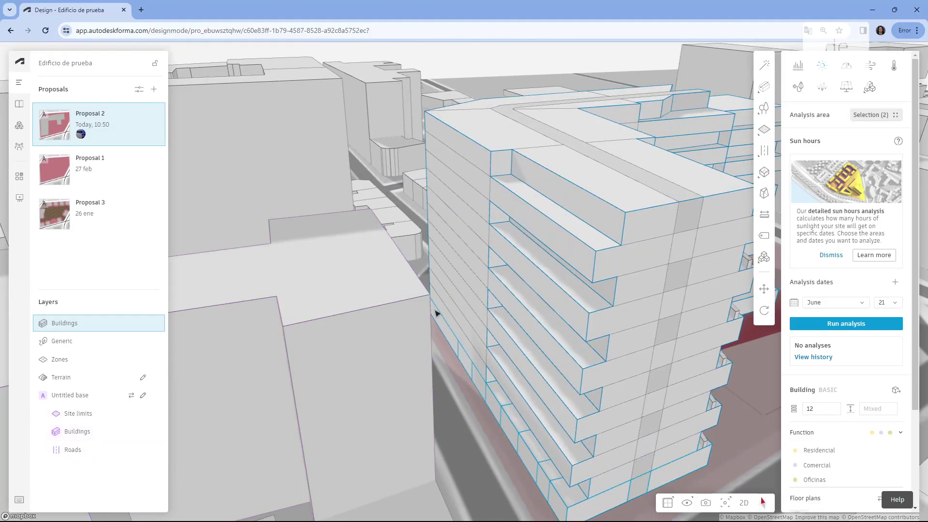
{"action": "scroll", "coordinate": [437, 314], "scroll_direction": "down", "scroll_amount": 5}
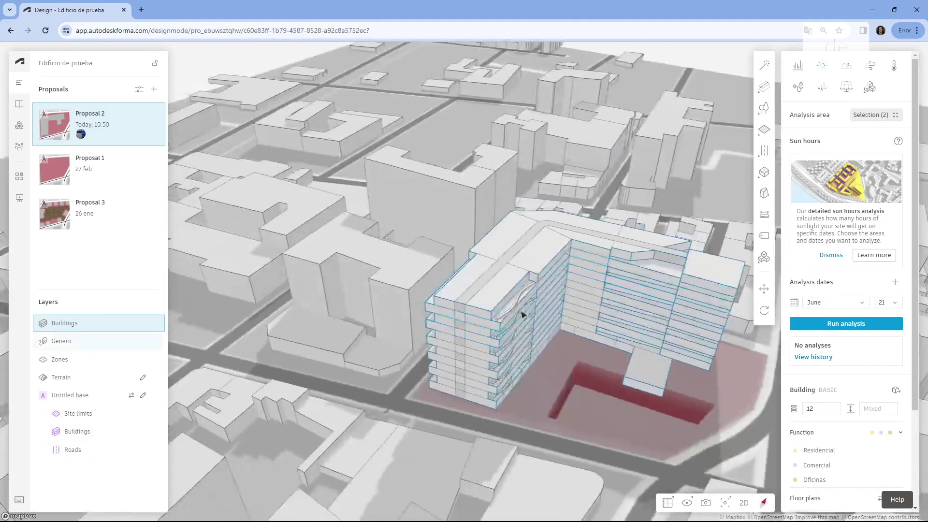
{"action": "left_click_drag", "start_coordinate": [522, 314], "coordinate": [404, 296]}
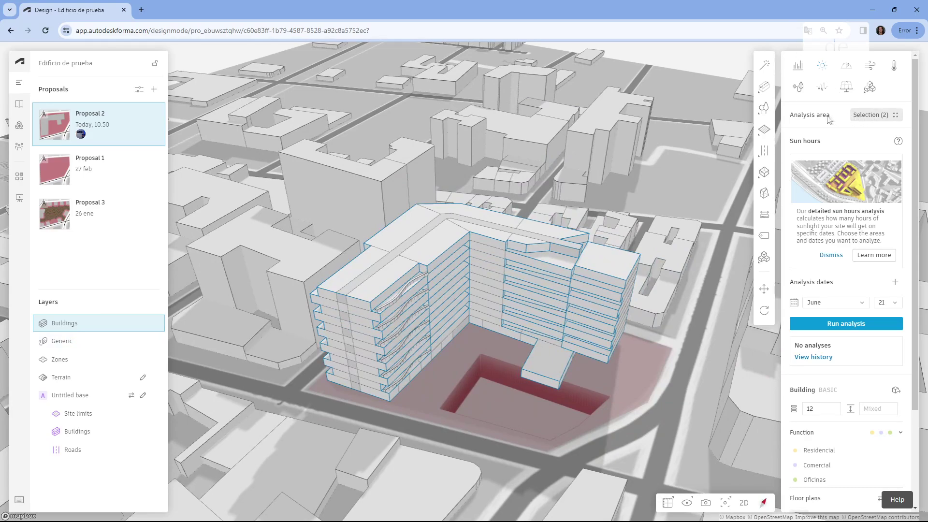
Step: Set the analysis area to the entire site and close the area selection
{"action": "left_click", "coordinate": [877, 117]}
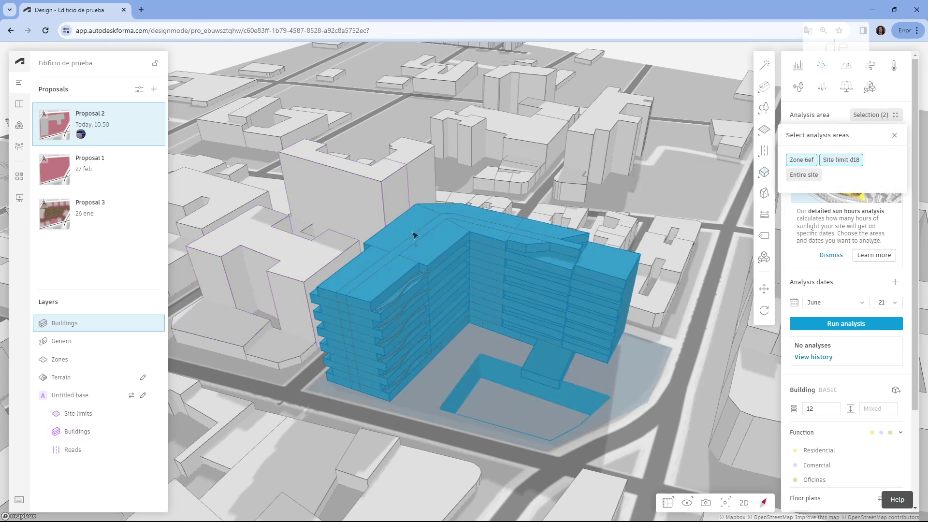
{"action": "scroll", "coordinate": [414, 331], "scroll_direction": "down", "scroll_amount": 10}
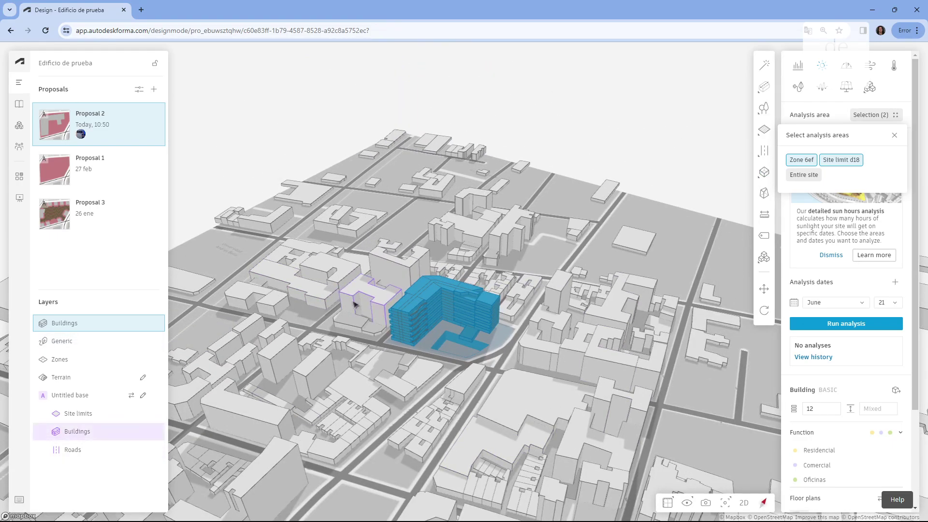
{"action": "scroll", "coordinate": [414, 264], "scroll_direction": "up", "scroll_amount": 5}
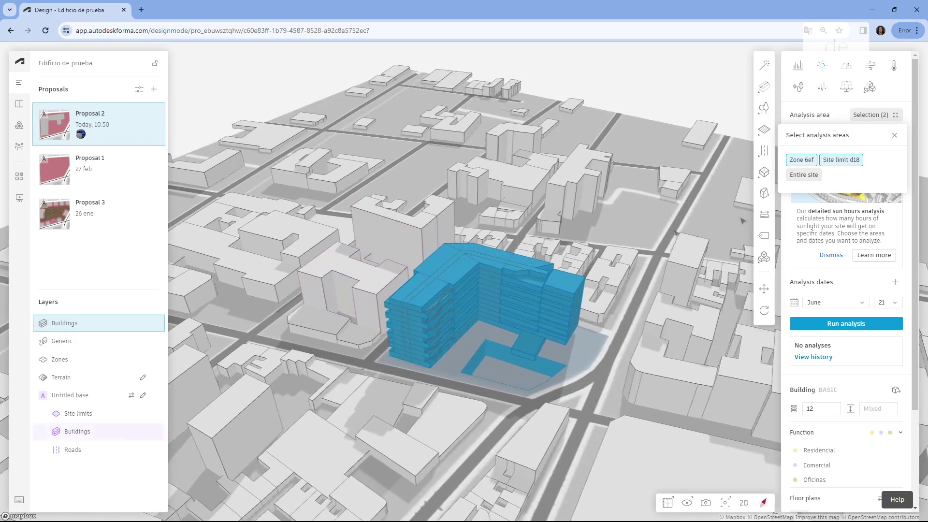
{"action": "left_click", "coordinate": [798, 177]}
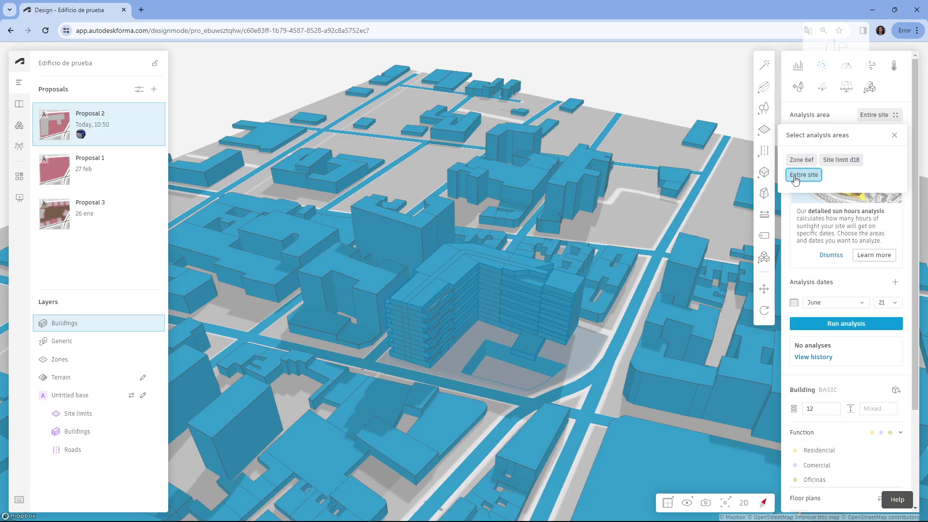
{"action": "left_click", "coordinate": [802, 175]}
{"action": "scroll", "coordinate": [369, 266], "scroll_direction": "up", "scroll_amount": 5}
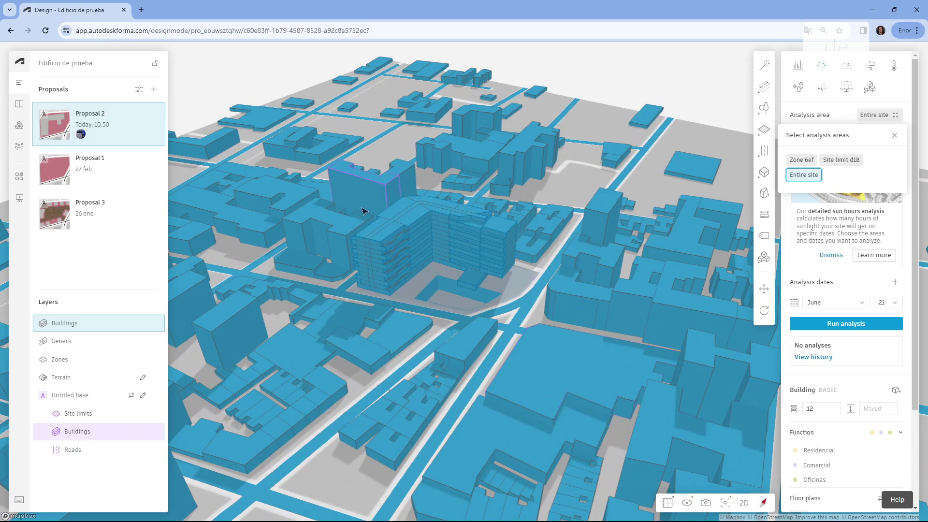
{"action": "scroll", "coordinate": [416, 241], "scroll_direction": "up", "scroll_amount": 5}
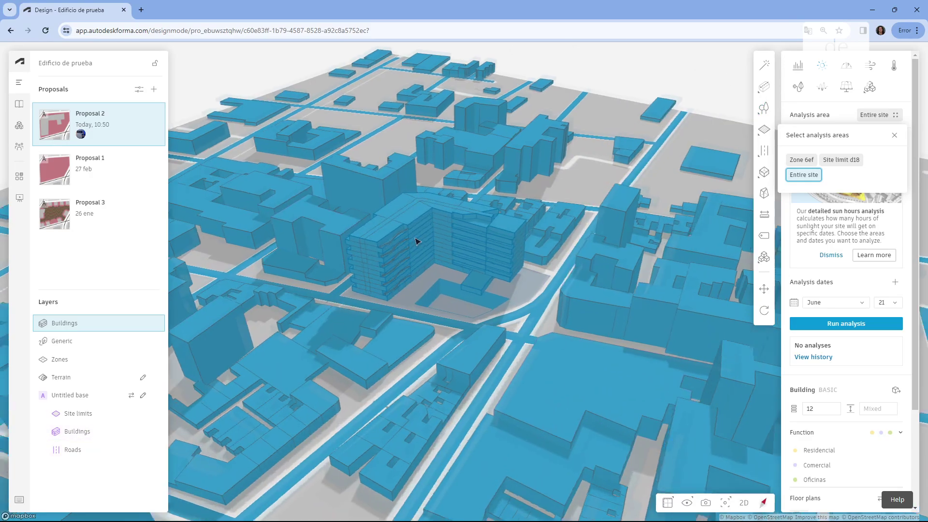
{"action": "scroll", "coordinate": [416, 242], "scroll_direction": "up", "scroll_amount": 2}
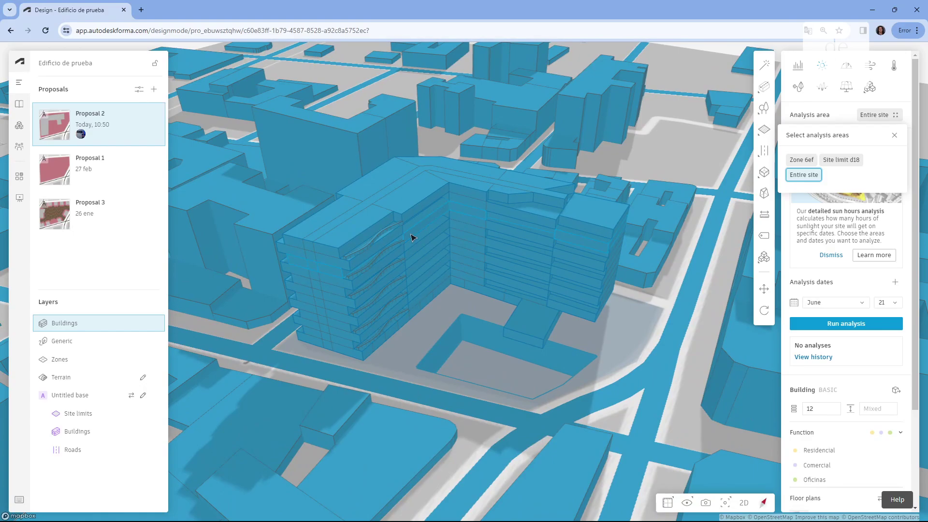
{"action": "left_click", "coordinate": [894, 135]}
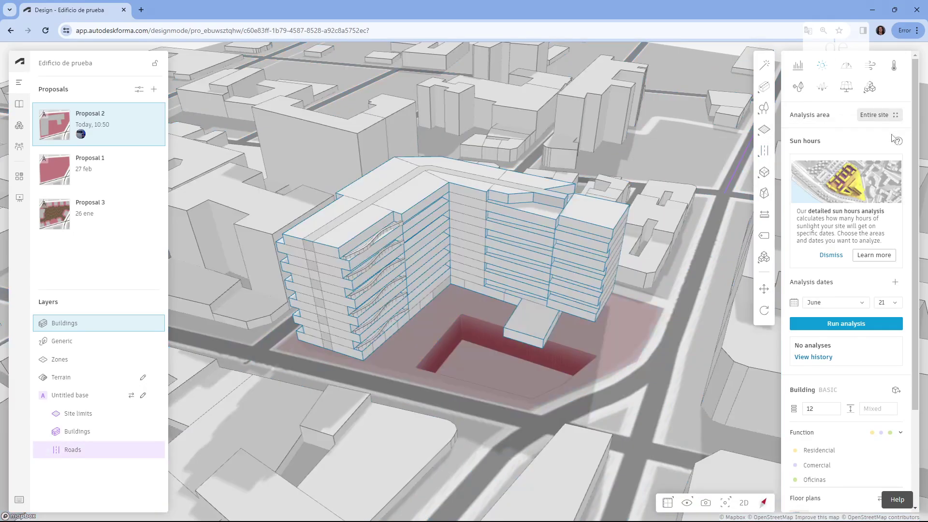
{"action": "left_click", "coordinate": [876, 115]}
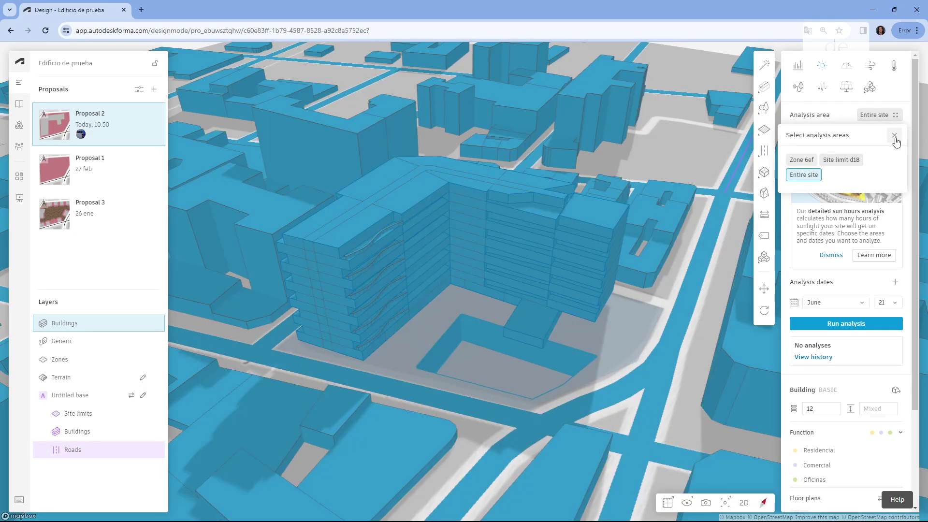
{"action": "left_click", "coordinate": [894, 136]}
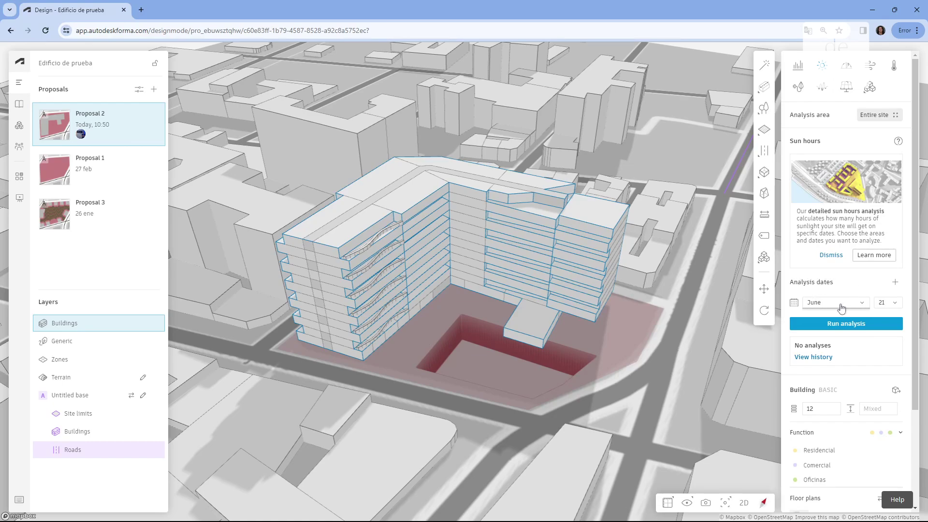
Step: Add a second analysis date and set the first one to January 10
{"action": "left_click", "coordinate": [895, 281]}
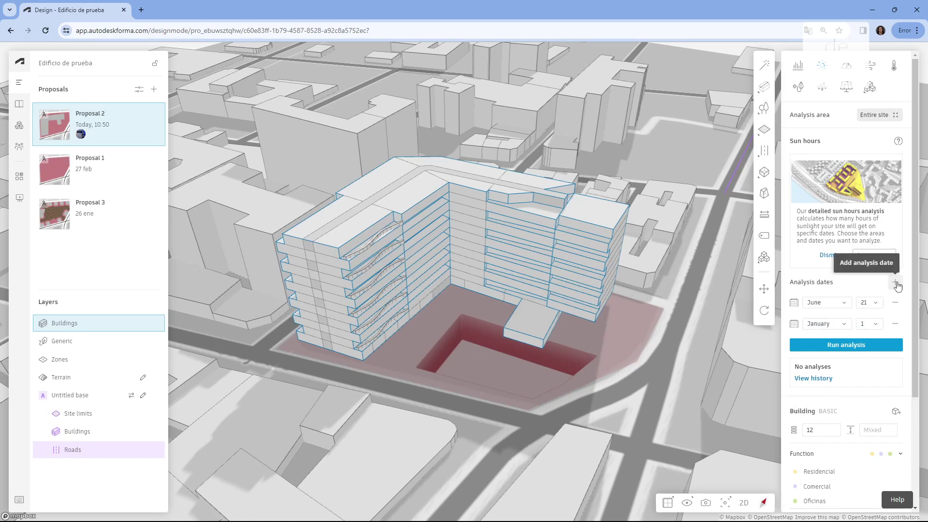
{"action": "left_click", "coordinate": [843, 303]}
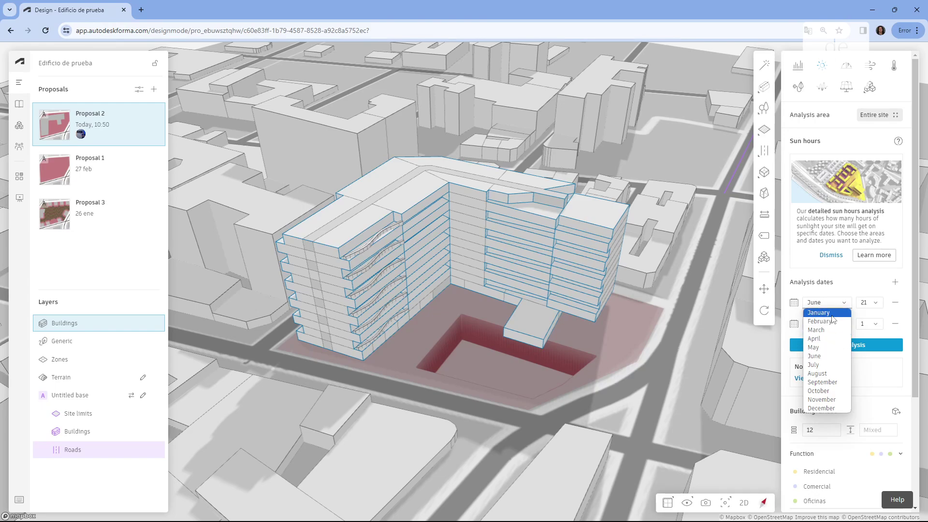
{"action": "left_click", "coordinate": [830, 314]}
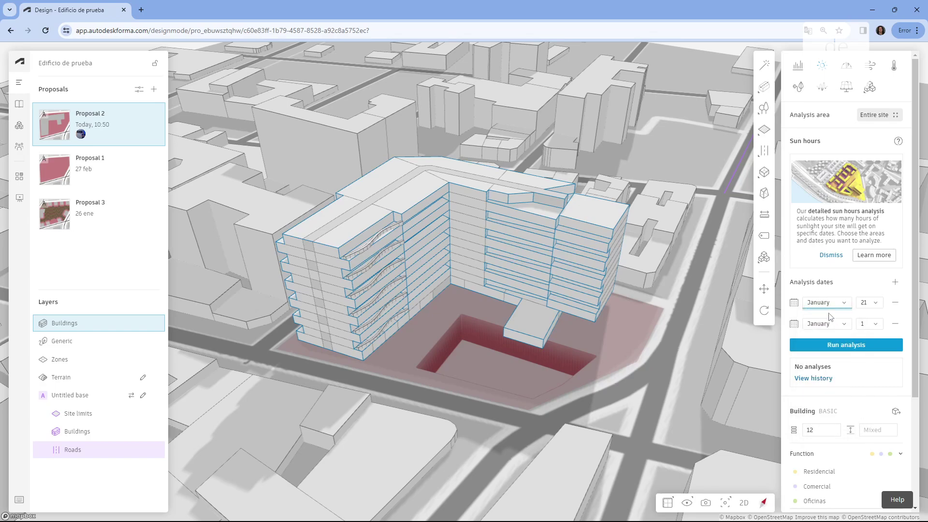
{"action": "left_click", "coordinate": [873, 302]}
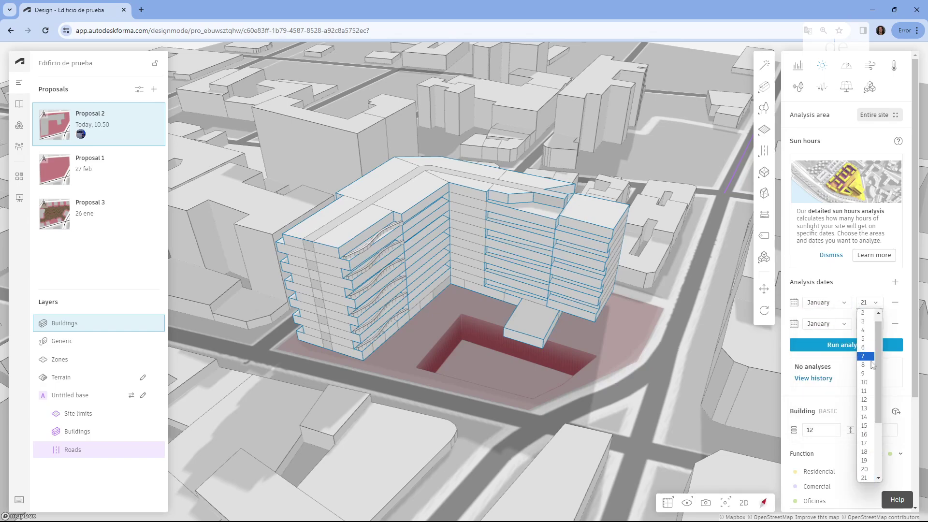
{"action": "left_click", "coordinate": [865, 385]}
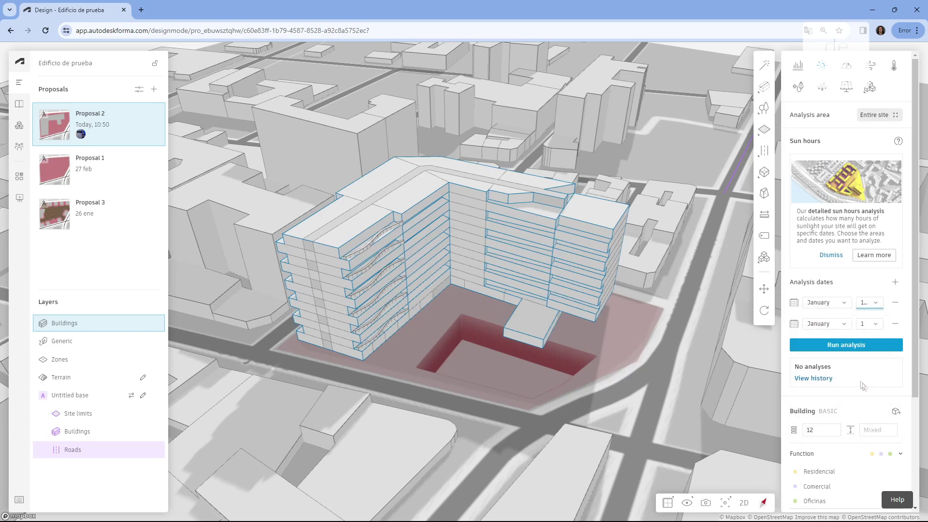
Step: Set the second analysis date to June 12
{"action": "left_click", "coordinate": [828, 327]}
{"action": "left_click", "coordinate": [816, 384]}
{"action": "left_click", "coordinate": [870, 324]}
{"action": "left_click", "coordinate": [864, 430]}
Step: Run the sun hours analysis for the entire site and open its results
{"action": "left_click", "coordinate": [843, 345]}
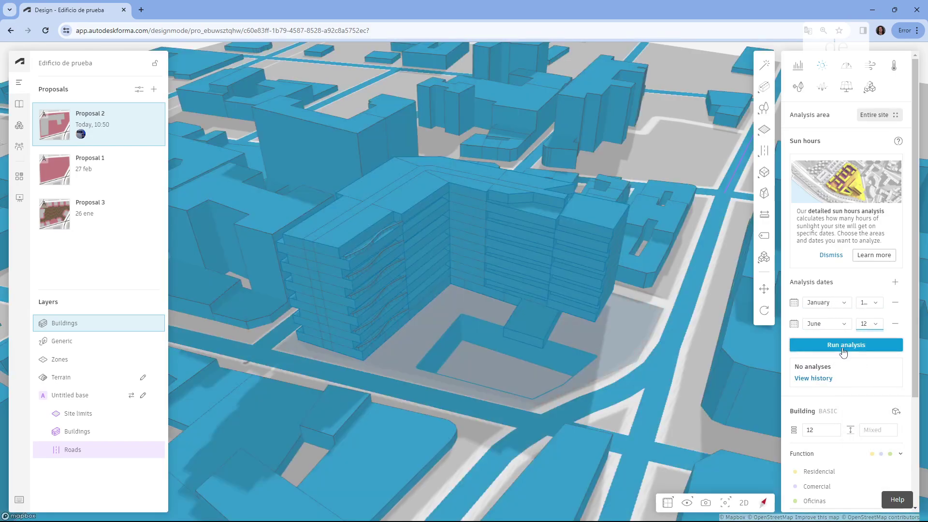
{"action": "left_click", "coordinate": [849, 348]}
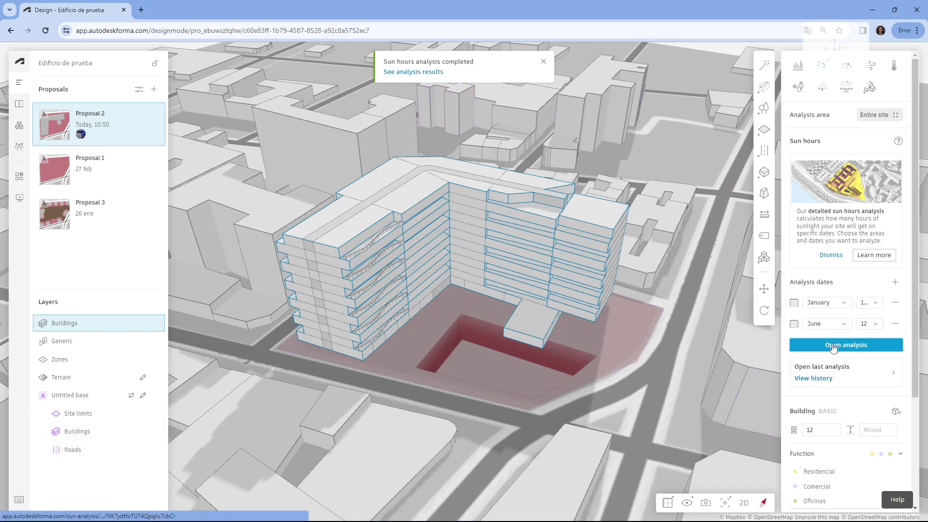
{"action": "left_click", "coordinate": [850, 348]}
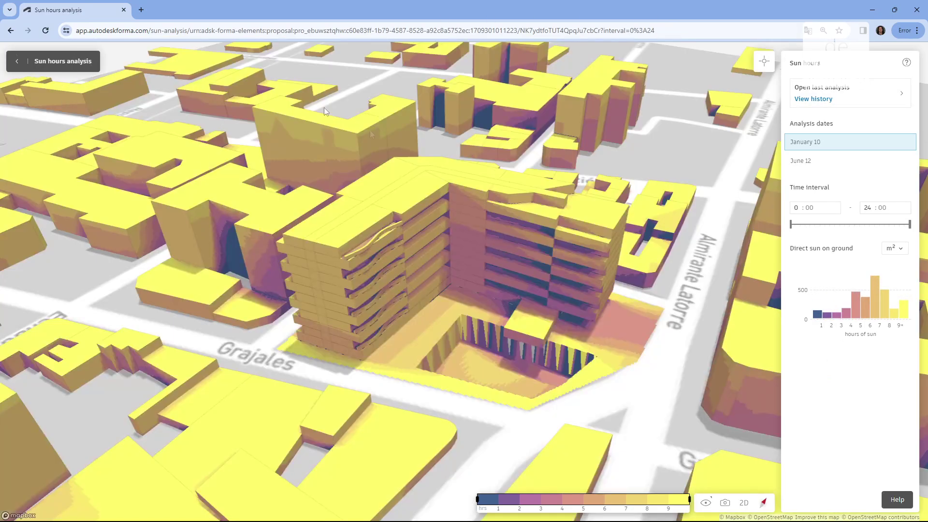
Step: Examine the January 10 sun hours across the whole neighbourhood and around the proposed building
{"action": "scroll", "coordinate": [274, 252], "scroll_direction": "down", "scroll_amount": 10}
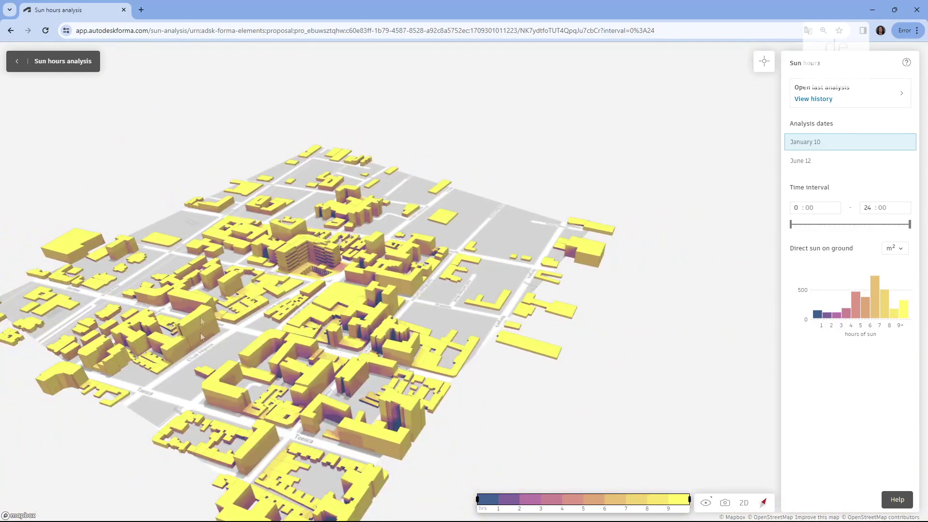
{"action": "scroll", "coordinate": [202, 329], "scroll_direction": "up", "scroll_amount": 10}
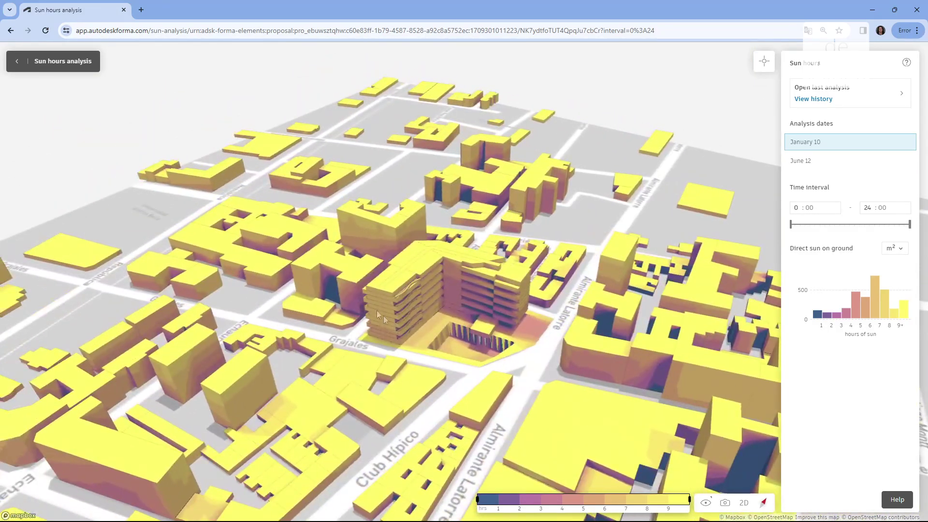
{"action": "scroll", "coordinate": [378, 314], "scroll_direction": "up", "scroll_amount": 5}
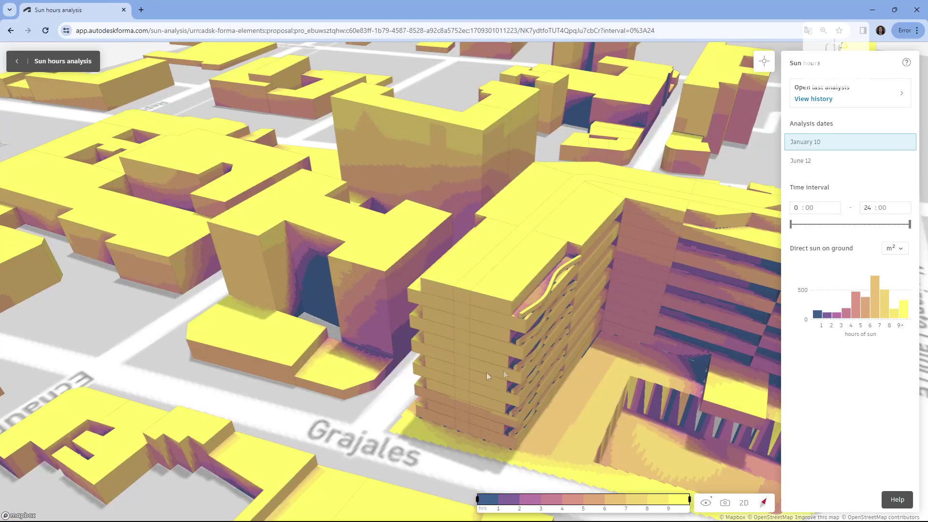
{"action": "scroll", "coordinate": [487, 376], "scroll_direction": "down", "scroll_amount": 5}
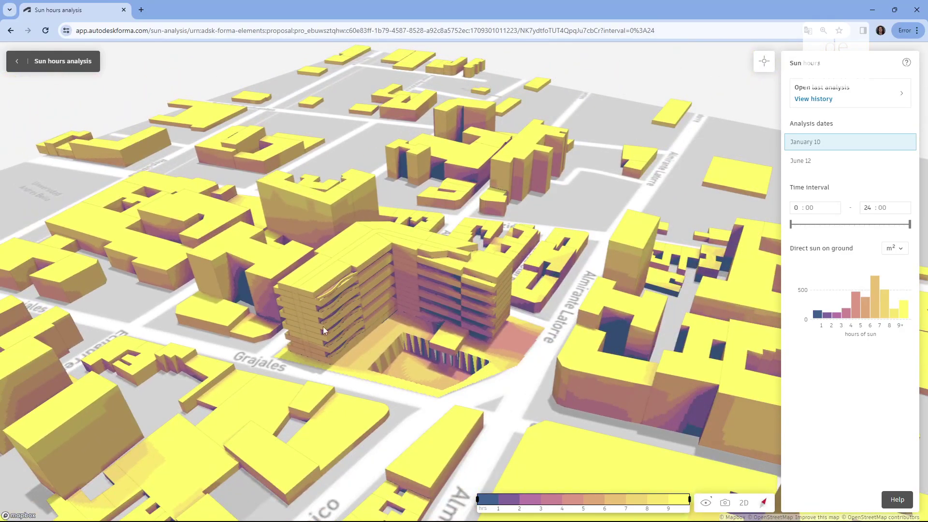
{"action": "scroll", "coordinate": [324, 330], "scroll_direction": "up", "scroll_amount": 3}
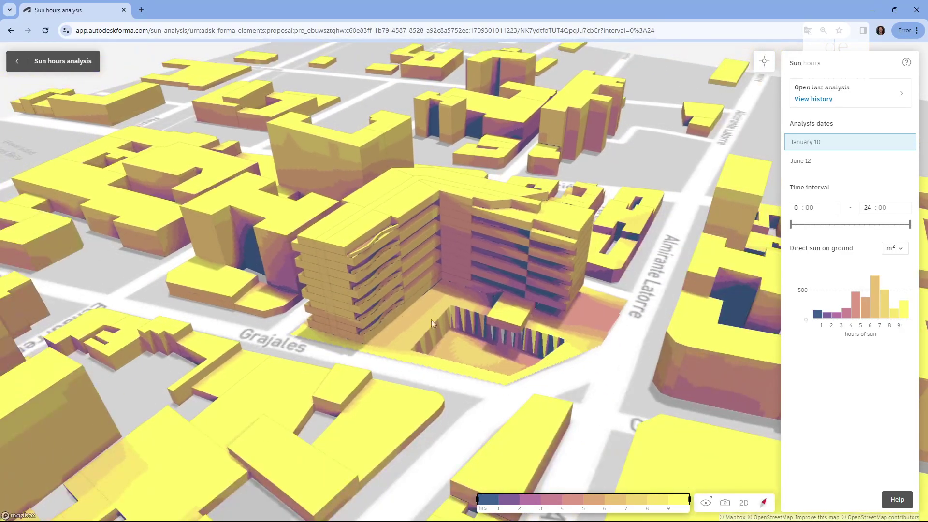
{"action": "scroll", "coordinate": [607, 288], "scroll_direction": "down", "scroll_amount": 2}
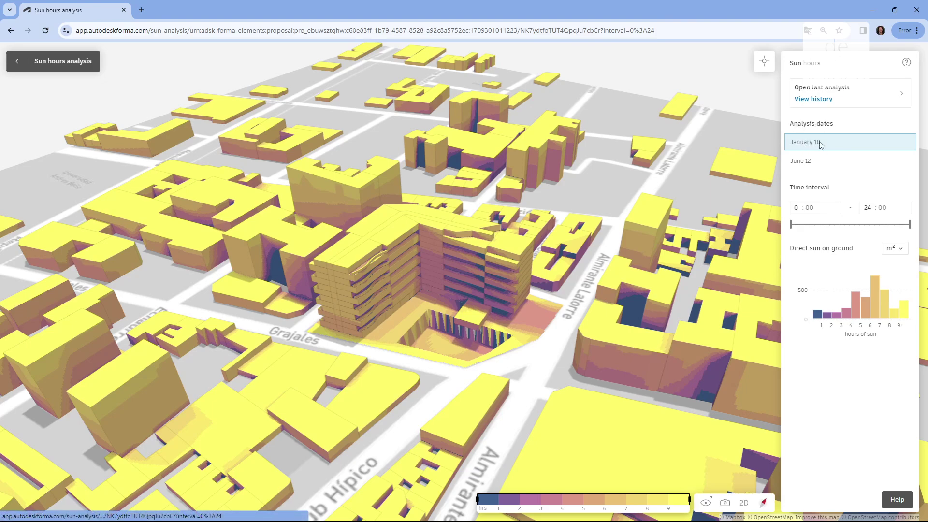
Step: Compare the June 12 sun hours with those of January 10 on the proposed building and its courtyard
{"action": "left_click", "coordinate": [802, 160]}
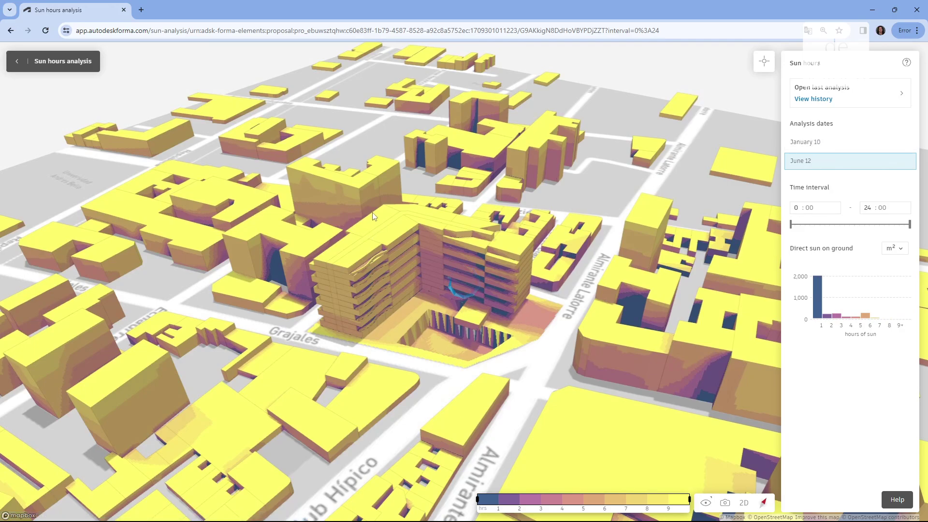
{"action": "scroll", "coordinate": [436, 217], "scroll_direction": "up", "scroll_amount": 3}
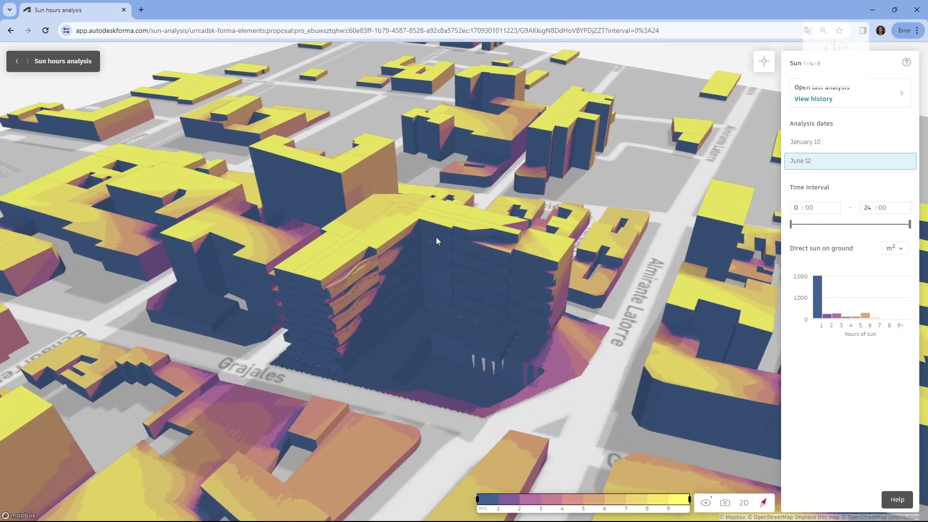
{"action": "left_click", "coordinate": [812, 146]}
{"action": "left_click_drag", "start_coordinate": [238, 327], "coordinate": [358, 319]}
{"action": "left_click_drag", "start_coordinate": [544, 355], "coordinate": [423, 356]}
{"action": "right_click_drag", "start_coordinate": [423, 356], "coordinate": [489, 280]}
{"action": "scroll", "coordinate": [485, 271], "scroll_direction": "up", "scroll_amount": 3}
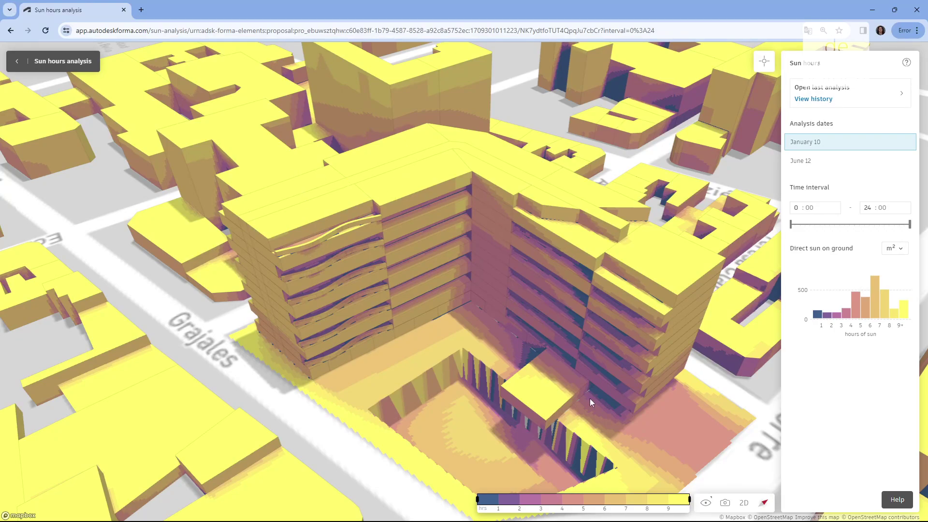
Step: Limit the displayed sun hours range to 0–4 hours, inspect the building's facades, and restore the full range
{"action": "left_click_drag", "start_coordinate": [690, 501], "coordinate": [561, 498]}
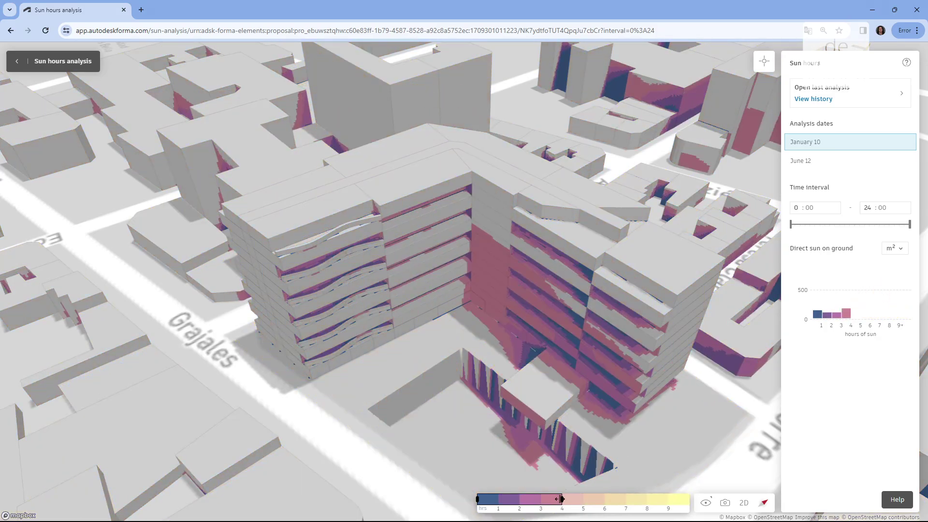
{"action": "scroll", "coordinate": [420, 369], "scroll_direction": "up", "scroll_amount": 5}
{"action": "right_click_drag", "start_coordinate": [420, 370], "coordinate": [418, 347]}
{"action": "left_click_drag", "start_coordinate": [563, 498], "coordinate": [690, 497]}
{"action": "scroll", "coordinate": [326, 231], "scroll_direction": "down", "scroll_amount": 4}
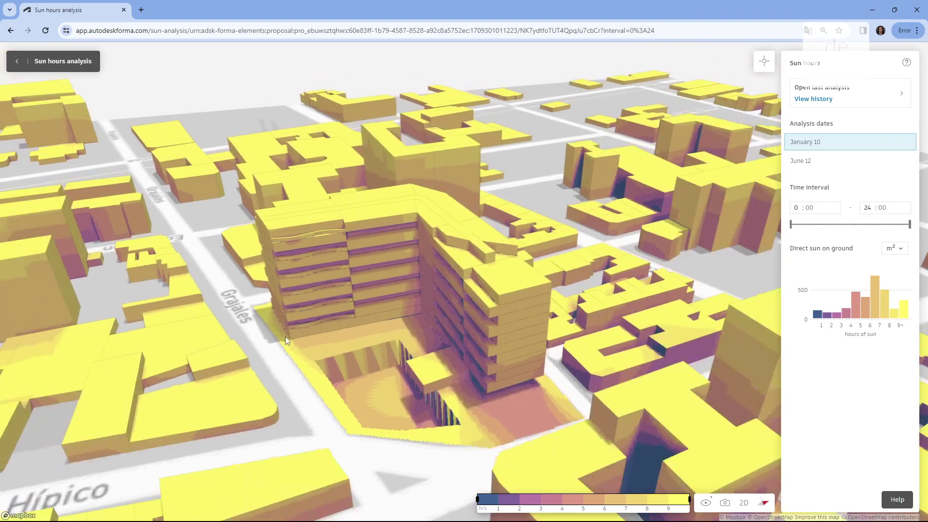
Step: Examine the January 10 sun hours on the building's roof, wavy balconies and courtyard facades up close and from above
{"action": "right_click_drag", "start_coordinate": [285, 337], "coordinate": [334, 348]}
{"action": "scroll", "coordinate": [332, 338], "scroll_direction": "up", "scroll_amount": 5}
{"action": "left_click_drag", "start_coordinate": [336, 330], "coordinate": [380, 335]}
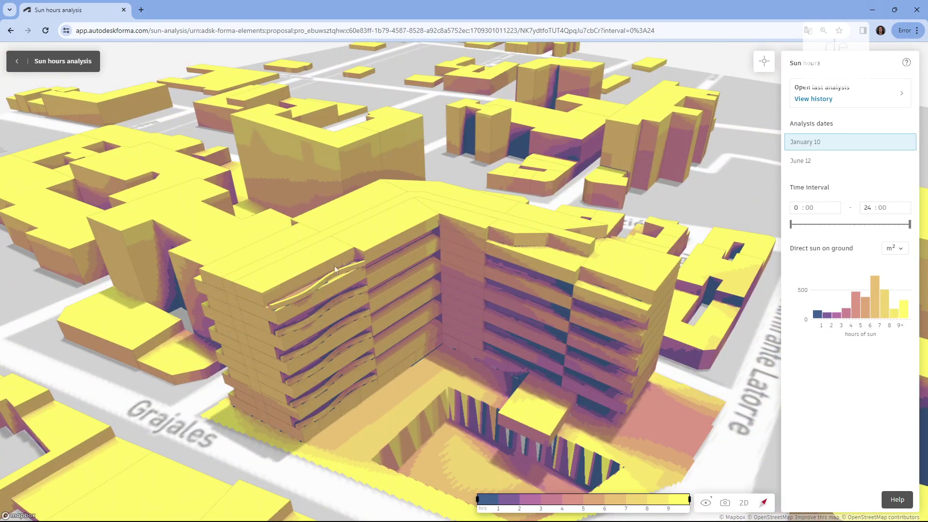
{"action": "scroll", "coordinate": [243, 296], "scroll_direction": "up", "scroll_amount": 3}
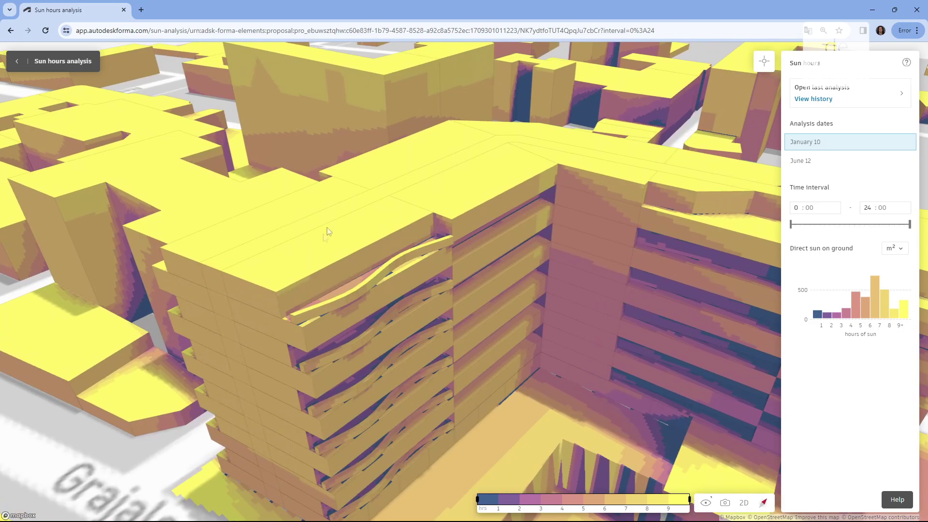
{"action": "scroll", "coordinate": [285, 237], "scroll_direction": "down", "scroll_amount": 2}
{"action": "right_click_drag", "start_coordinate": [285, 237], "coordinate": [317, 271]}
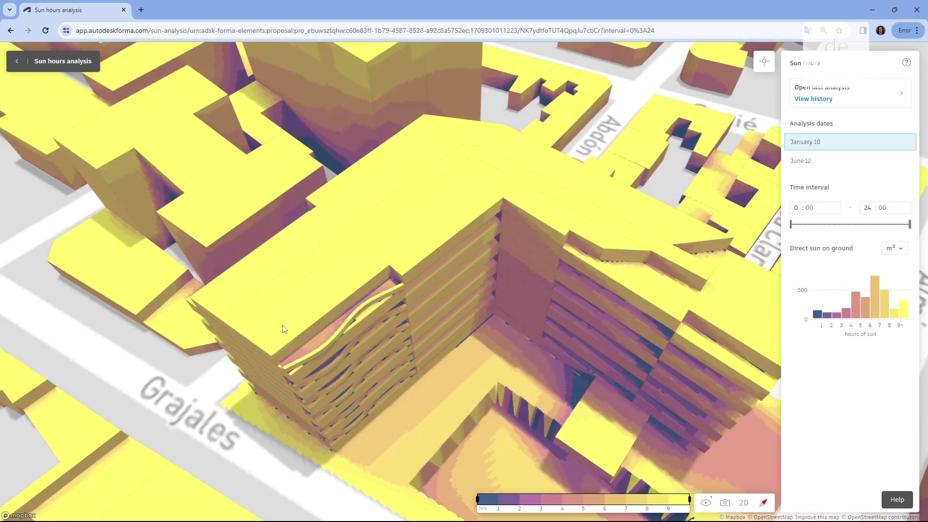
{"action": "right_click_drag", "start_coordinate": [284, 329], "coordinate": [256, 347]}
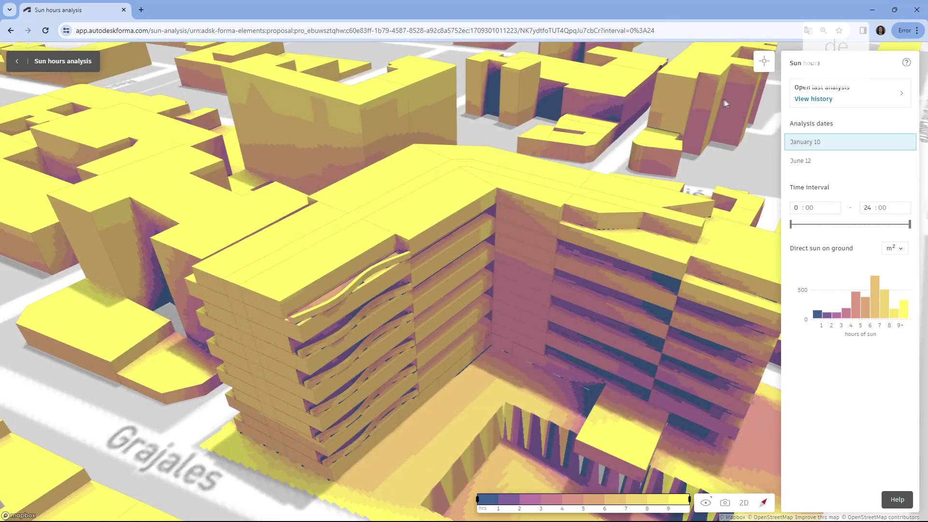
Step: Activate point inspection and place a sun hours reading on the roof of the wing with the wavy balconies
{"action": "left_click", "coordinate": [764, 62]}
{"action": "mouse_move", "coordinate": [305, 227]}
{"action": "scroll", "coordinate": [277, 233], "scroll_direction": "up", "scroll_amount": 5}
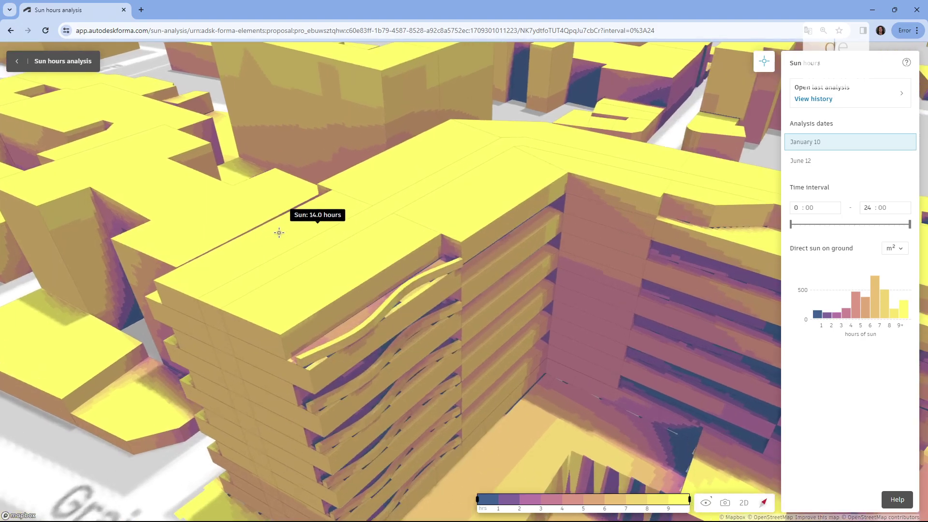
{"action": "scroll", "coordinate": [271, 235], "scroll_direction": "down", "scroll_amount": 5}
{"action": "right_click_drag", "start_coordinate": [271, 237], "coordinate": [384, 438]}
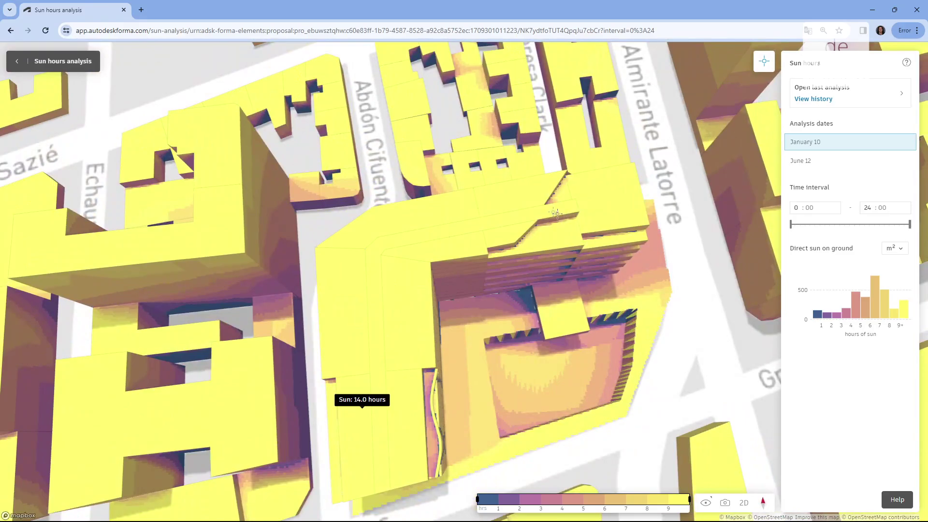
{"action": "right_click_drag", "start_coordinate": [337, 284], "coordinate": [287, 186]}
Step: Place a sun hours reading on the set-back wall of the other wing's top floor
{"action": "scroll", "coordinate": [512, 226], "scroll_direction": "up", "scroll_amount": 6}
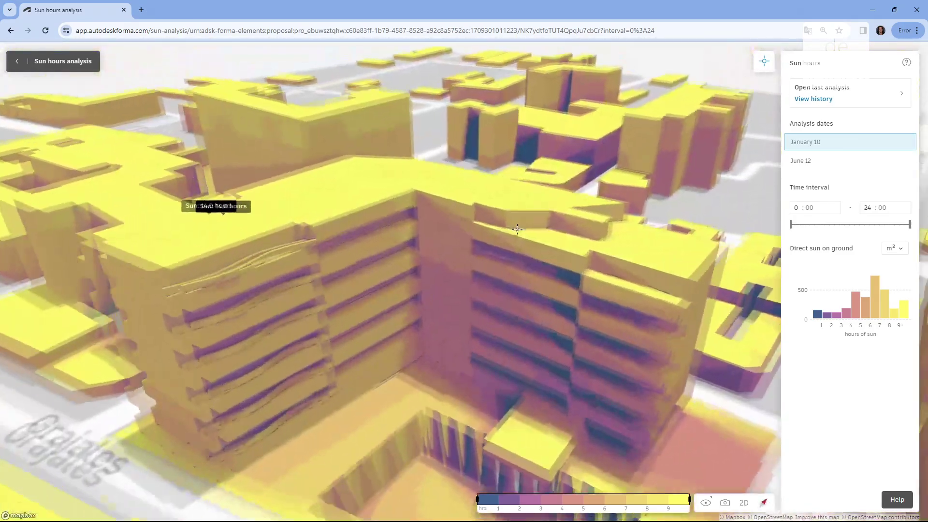
{"action": "scroll", "coordinate": [524, 228], "scroll_direction": "up", "scroll_amount": 2}
{"action": "right_click_drag", "start_coordinate": [524, 229], "coordinate": [469, 206]}
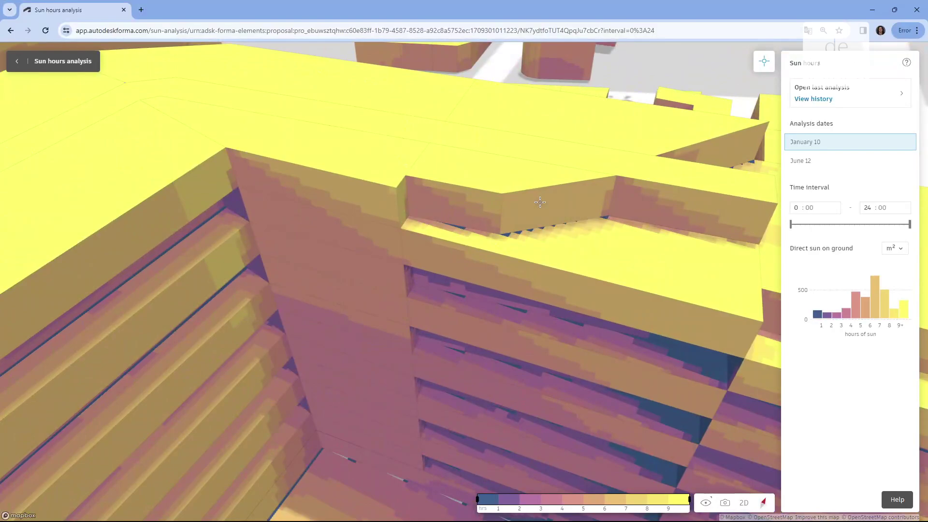
{"action": "scroll", "coordinate": [570, 203], "scroll_direction": "down", "scroll_amount": 5}
{"action": "right_click_drag", "start_coordinate": [546, 232], "coordinate": [474, 234]}
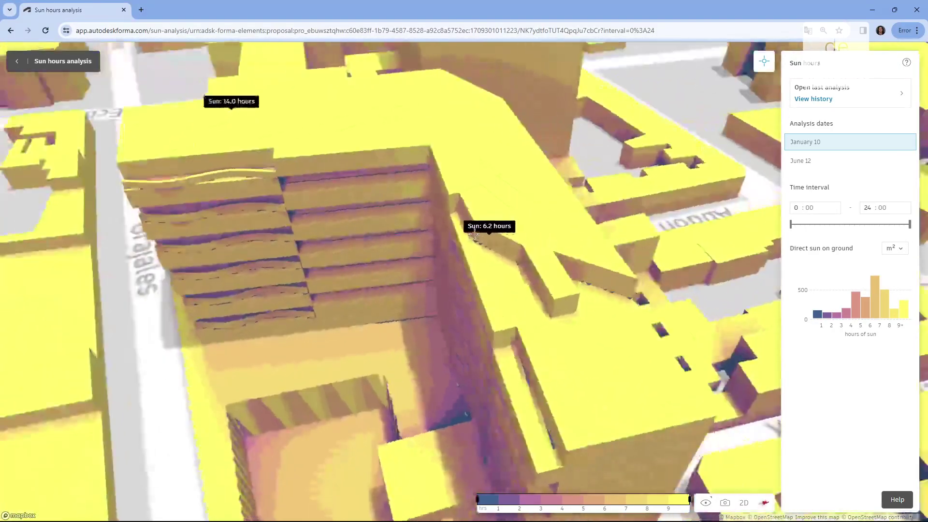
Step: Take sun hours readings on the courtyard's inner corner wall, near its base and on the shaded recesses of the adjoining facade
{"action": "right_click_drag", "start_coordinate": [524, 339], "coordinate": [559, 307]}
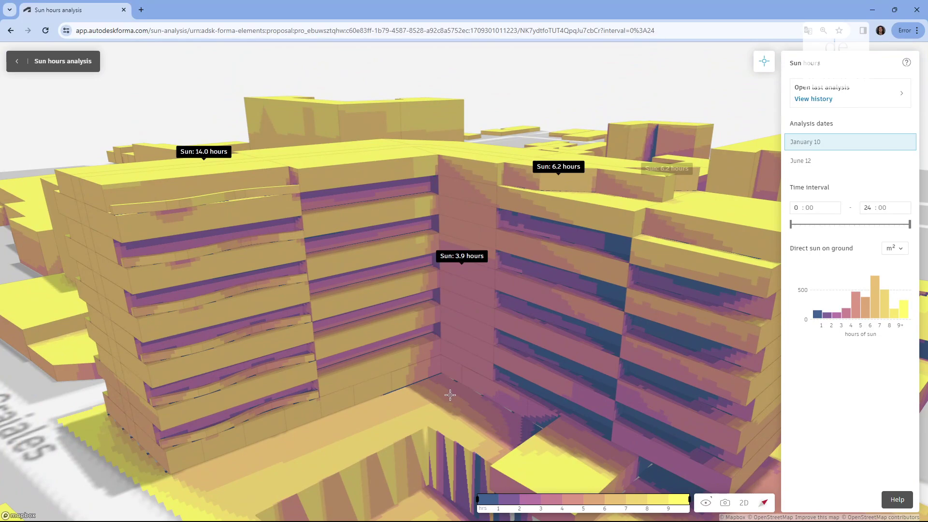
{"action": "scroll", "coordinate": [463, 367], "scroll_direction": "up", "scroll_amount": 5}
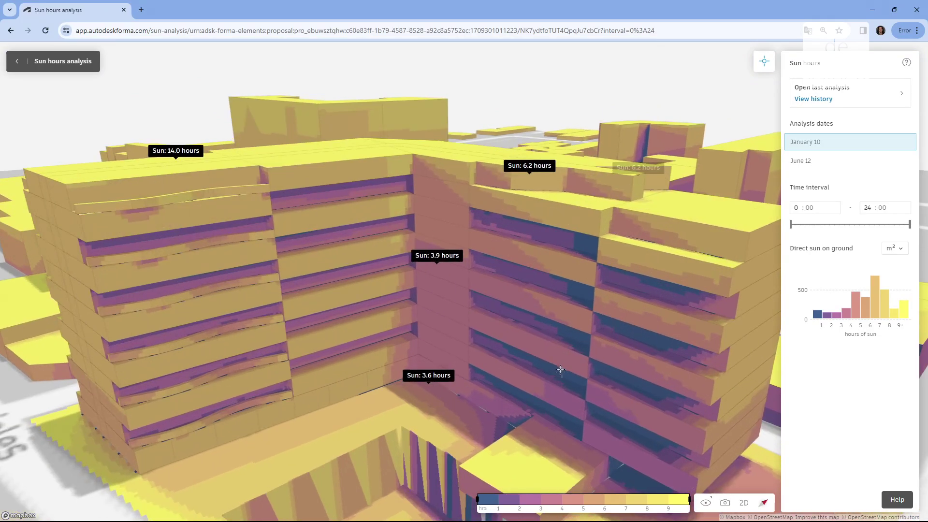
{"action": "scroll", "coordinate": [586, 396], "scroll_direction": "up", "scroll_amount": 3}
{"action": "right_click_drag", "start_coordinate": [525, 387], "coordinate": [582, 379]}
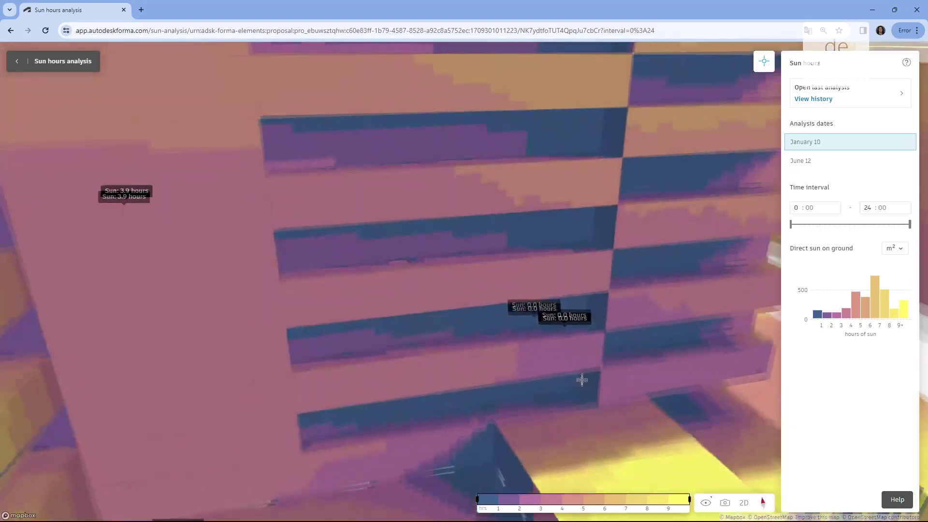
{"action": "scroll", "coordinate": [514, 325], "scroll_direction": "down", "scroll_amount": 10}
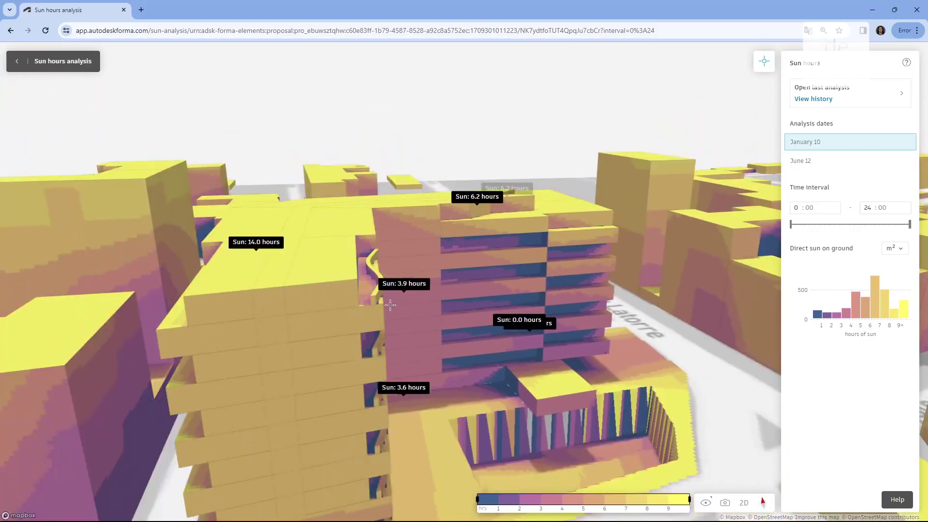
{"action": "right_click_drag", "start_coordinate": [390, 305], "coordinate": [546, 350]}
{"action": "scroll", "coordinate": [421, 316], "scroll_direction": "down", "scroll_amount": 6}
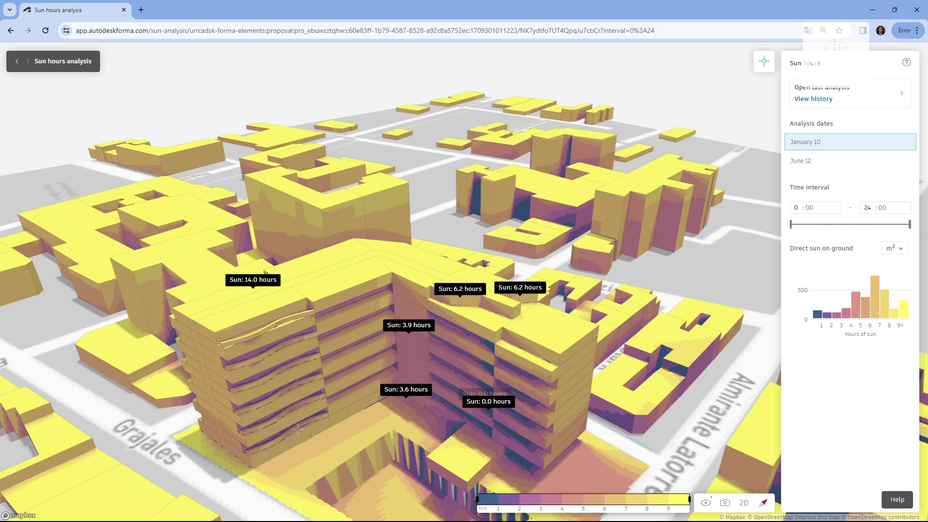
Step: Take sun hours readings on the upper balcony ends at the courtyard's inner corner
{"action": "mouse_move", "coordinate": [538, 408]}
{"action": "right_mouse_down"}
{"action": "mouse_move", "coordinate": [285, 398]}
{"action": "mouse_move", "coordinate": [546, 393]}
{"action": "right_mouse_up"}
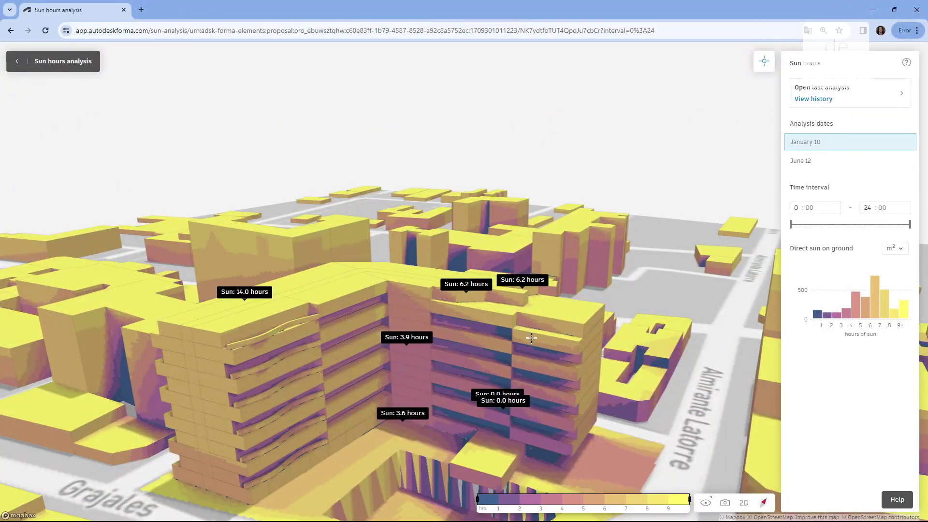
{"action": "right_click_drag", "start_coordinate": [407, 252], "coordinate": [405, 309]}
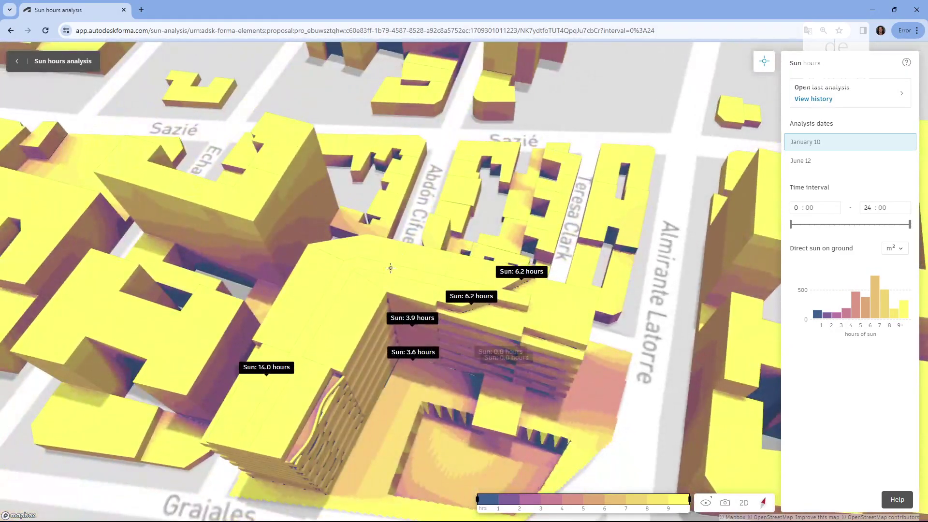
{"action": "scroll", "coordinate": [404, 309], "scroll_direction": "up", "scroll_amount": 5}
{"action": "right_click_drag", "start_coordinate": [408, 387], "coordinate": [377, 344]}
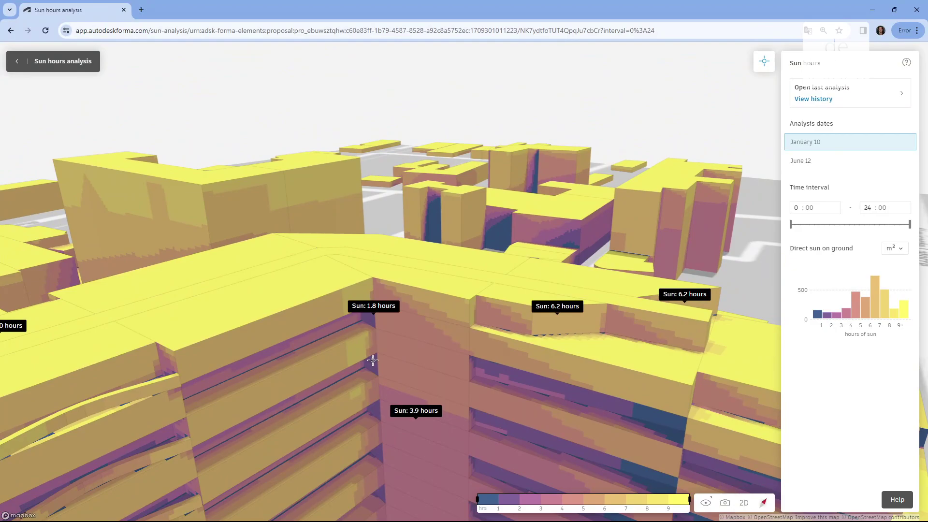
{"action": "left_click", "coordinate": [373, 360]}
{"action": "scroll", "coordinate": [422, 325], "scroll_direction": "down", "scroll_amount": 5}
Step: Take sun hours readings down the street-side facade behind the wavy-balcony wing and on the ground strip at its base
{"action": "right_click_drag", "start_coordinate": [423, 325], "coordinate": [490, 365]}
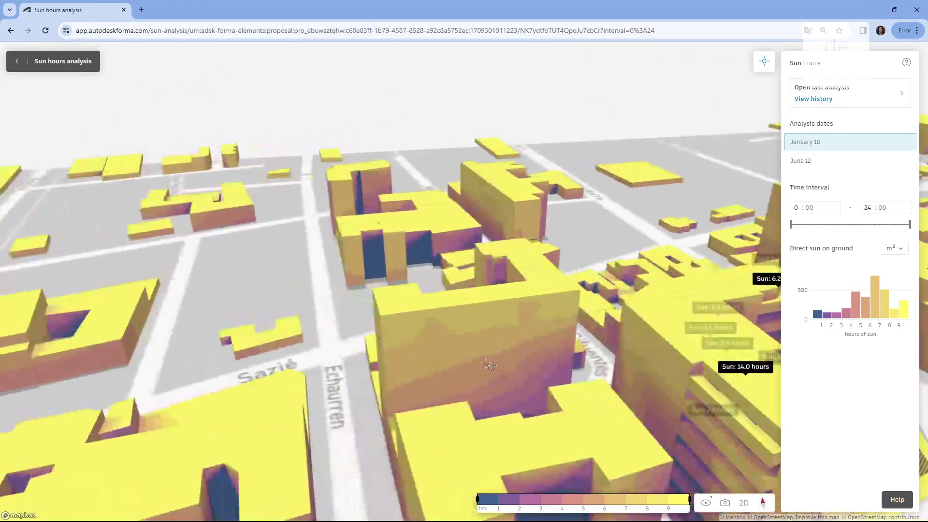
{"action": "left_click_drag", "start_coordinate": [490, 365], "coordinate": [200, 227]}
{"action": "right_click_drag", "start_coordinate": [273, 237], "coordinate": [351, 263]}
{"action": "left_click_drag", "start_coordinate": [275, 338], "coordinate": [387, 241]}
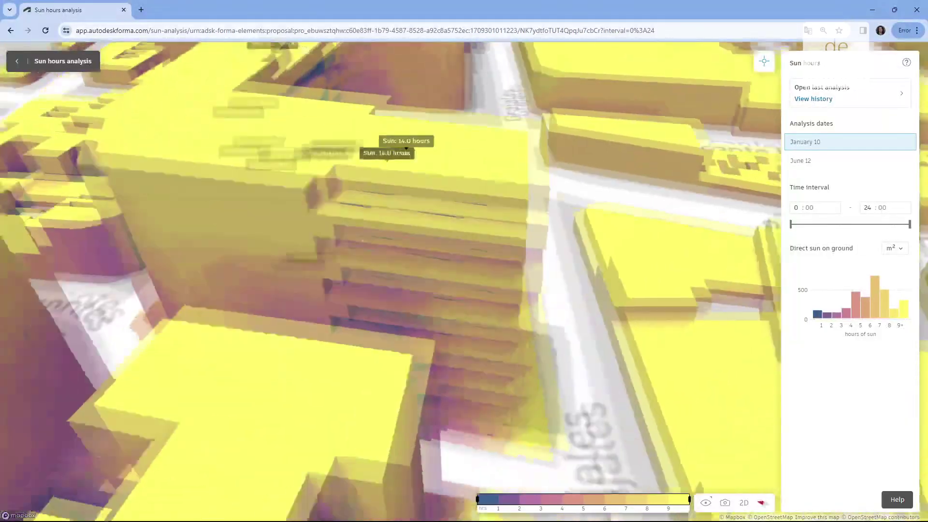
{"action": "right_click_drag", "start_coordinate": [387, 242], "coordinate": [335, 271]}
{"action": "right_click_drag", "start_coordinate": [385, 298], "coordinate": [345, 277]}
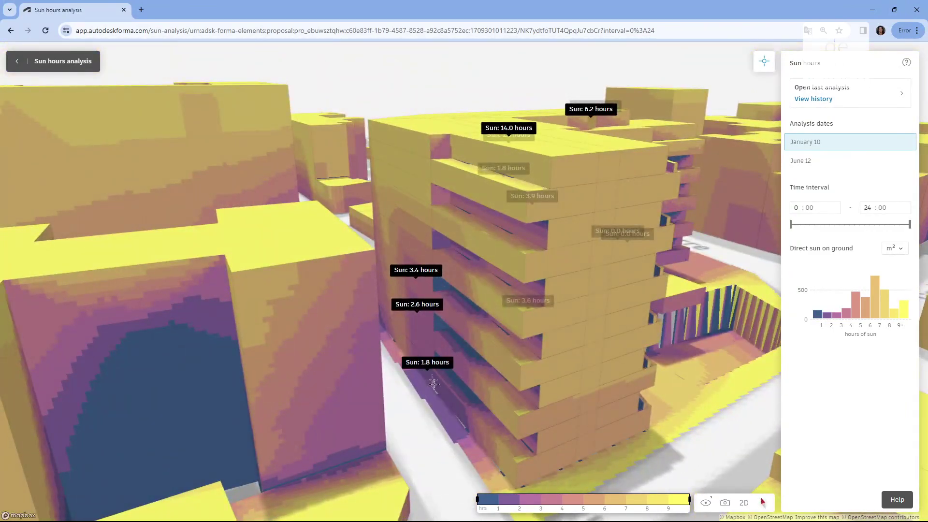
{"action": "scroll", "coordinate": [433, 384], "scroll_direction": "up", "scroll_amount": 5}
{"action": "scroll", "coordinate": [379, 315], "scroll_direction": "up", "scroll_amount": 2}
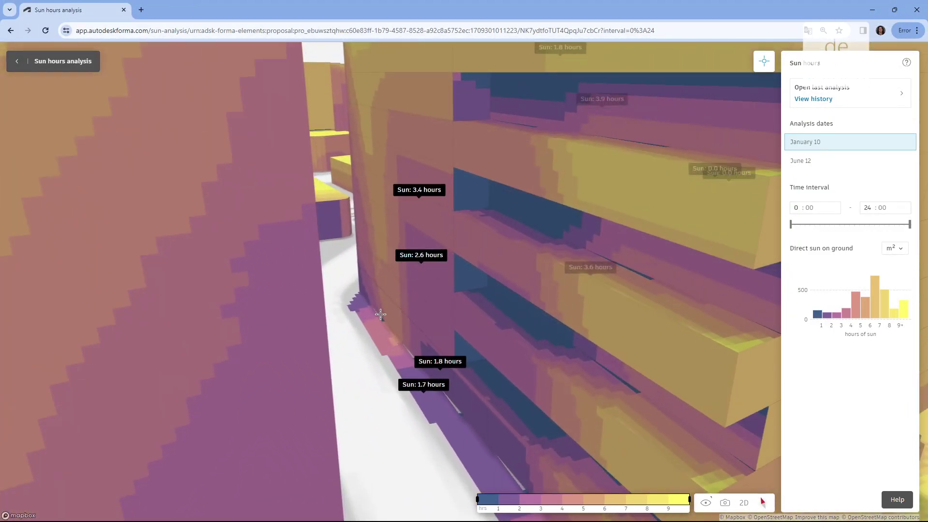
Step: Turn off point inspection to clear all placed sun hours readings from the model
{"action": "scroll", "coordinate": [379, 314], "scroll_direction": "down", "scroll_amount": 5}
{"action": "right_click_drag", "start_coordinate": [422, 314], "coordinate": [368, 351]}
{"action": "scroll", "coordinate": [369, 352], "scroll_direction": "down", "scroll_amount": 10}
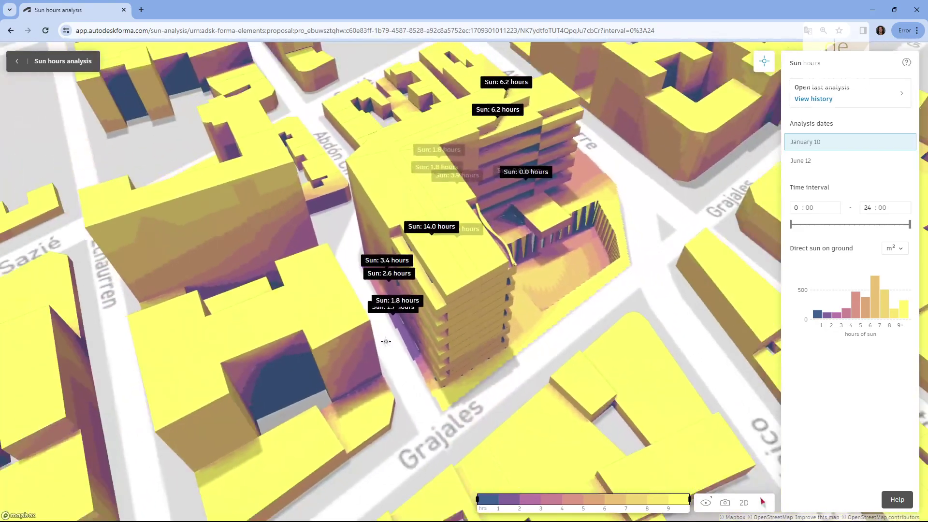
{"action": "right_click_drag", "start_coordinate": [386, 341], "coordinate": [401, 297]}
{"action": "left_click", "coordinate": [765, 63]}
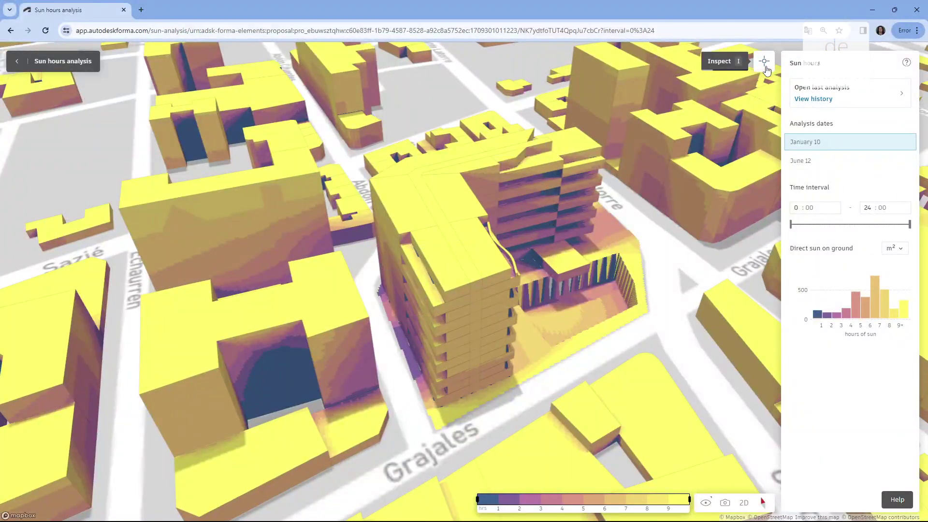
Step: Place new sun hours readings on the roof, the courtyard's inner corner wall and the upper balconies of the adjoining wing
{"action": "left_click", "coordinate": [439, 205]}
{"action": "right_click_drag", "start_coordinate": [527, 243], "coordinate": [488, 249]}
{"action": "left_click", "coordinate": [614, 261]}
{"action": "left_click_drag", "start_coordinate": [615, 261], "coordinate": [348, 315]}
{"action": "left_click", "coordinate": [486, 289]}
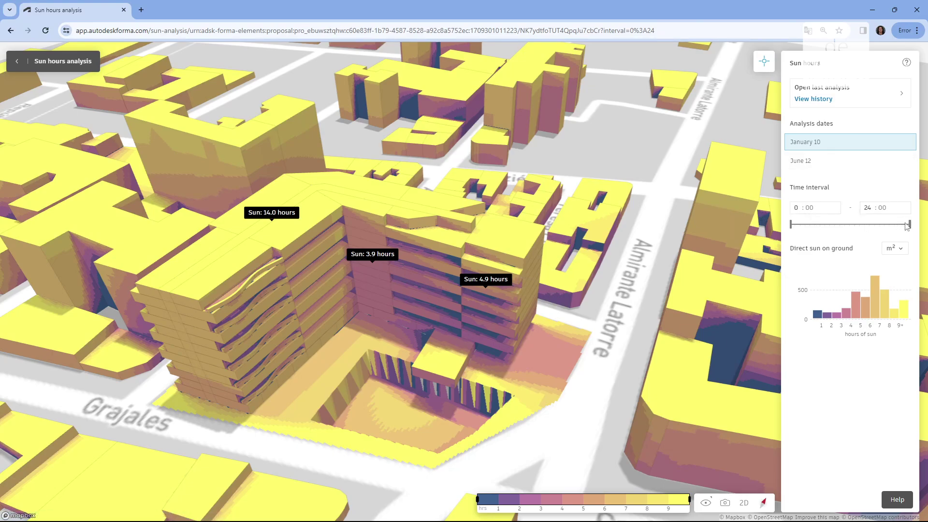
Step: Restrict the January 10 sun hours to the 10:00 to 14:00 time interval
{"action": "left_click_drag", "start_coordinate": [911, 228], "coordinate": [843, 228]}
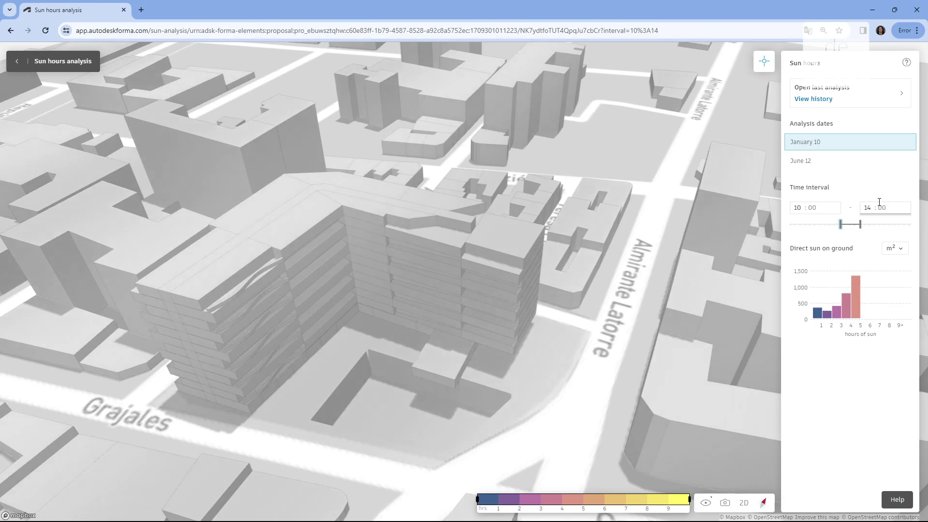
{"action": "left_click_drag", "start_coordinate": [335, 308], "coordinate": [361, 252]}
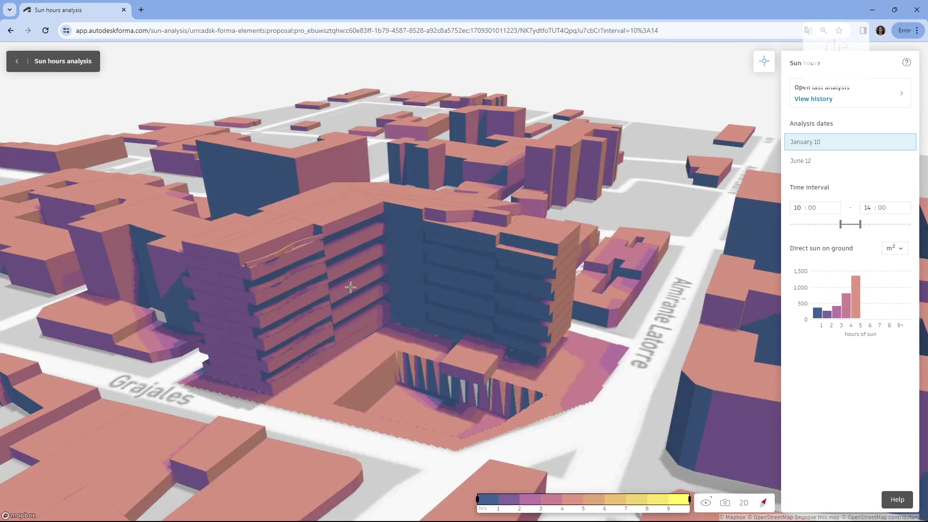
{"action": "left_click_drag", "start_coordinate": [382, 316], "coordinate": [369, 337]}
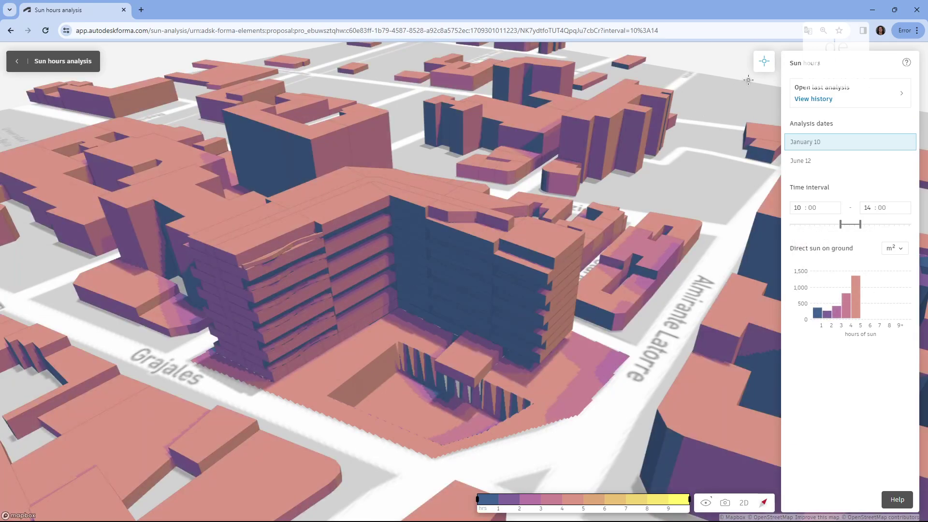
Step: Take sun hours readings for the shortened interval on the main roof, the projecting courtyard volume's roof and the facade behind it
{"action": "scroll", "coordinate": [336, 209], "scroll_direction": "up", "scroll_amount": 5}
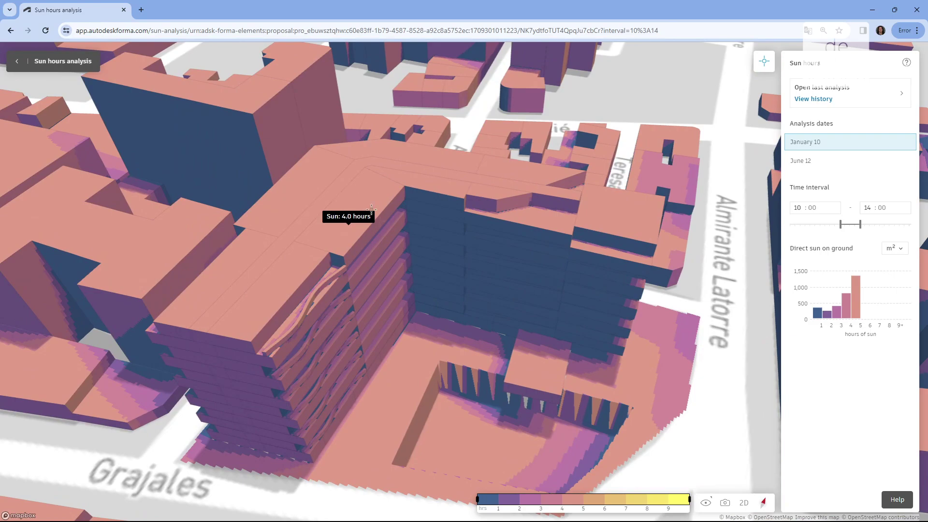
{"action": "left_click", "coordinate": [535, 365]}
{"action": "left_click", "coordinate": [513, 309]}
{"action": "scroll", "coordinate": [522, 328], "scroll_direction": "up", "scroll_amount": 5}
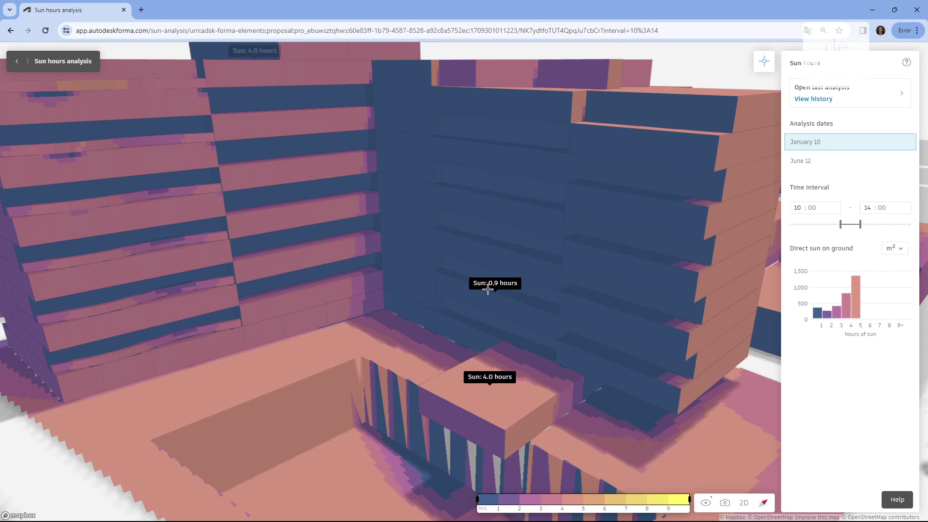
{"action": "scroll", "coordinate": [342, 224], "scroll_direction": "down", "scroll_amount": 5}
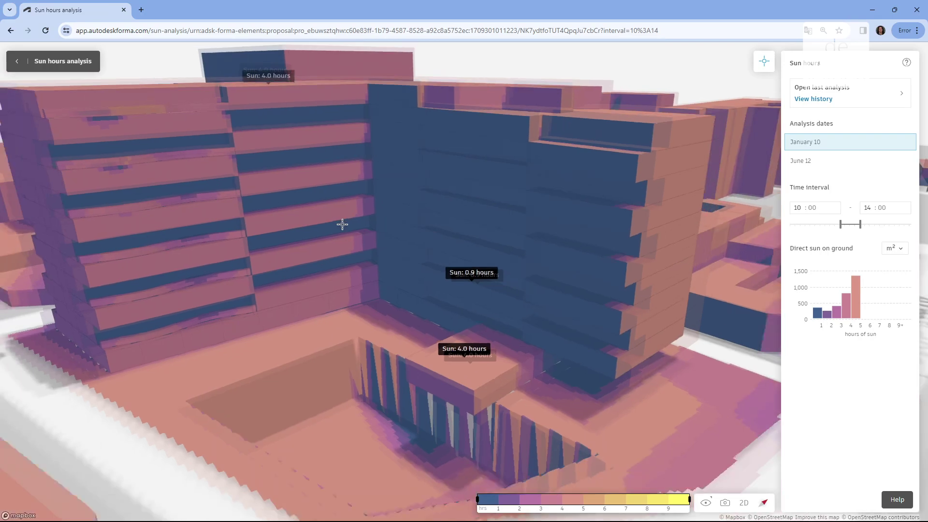
{"action": "right_click_drag", "start_coordinate": [345, 222], "coordinate": [358, 245]}
{"action": "left_click_drag", "start_coordinate": [302, 181], "coordinate": [354, 212]}
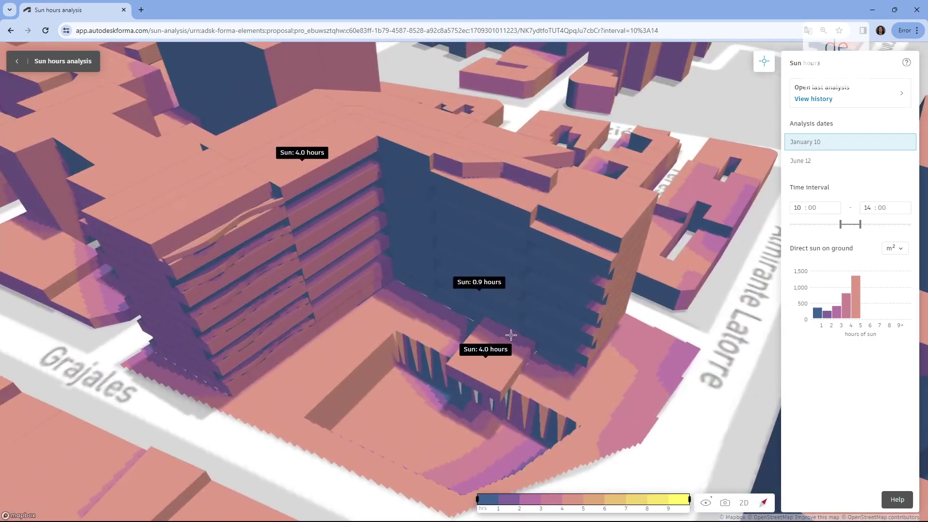
{"action": "right_click_drag", "start_coordinate": [511, 335], "coordinate": [509, 316]}
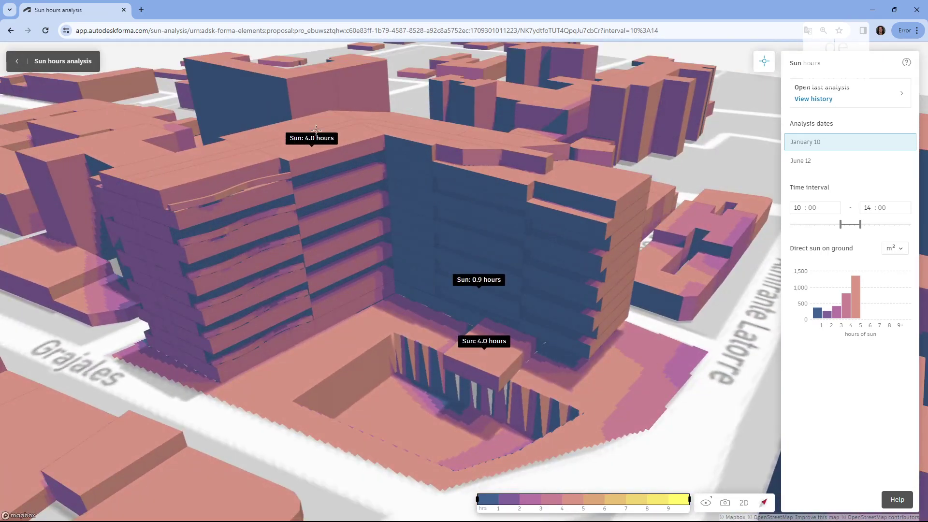
Step: Leave the sun hours results for the design view and duplicate Proposal 2
{"action": "left_click", "coordinate": [18, 65]}
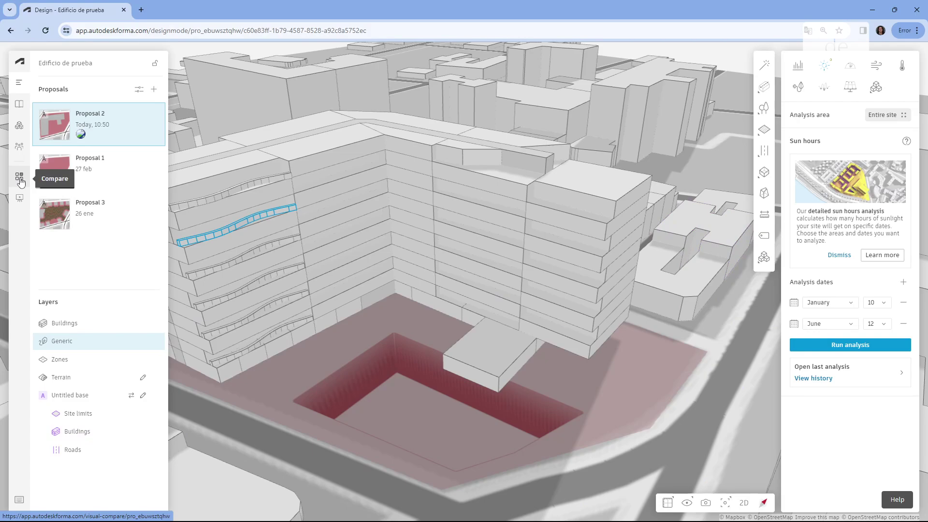
{"action": "mouse_move", "coordinate": [20, 180]}
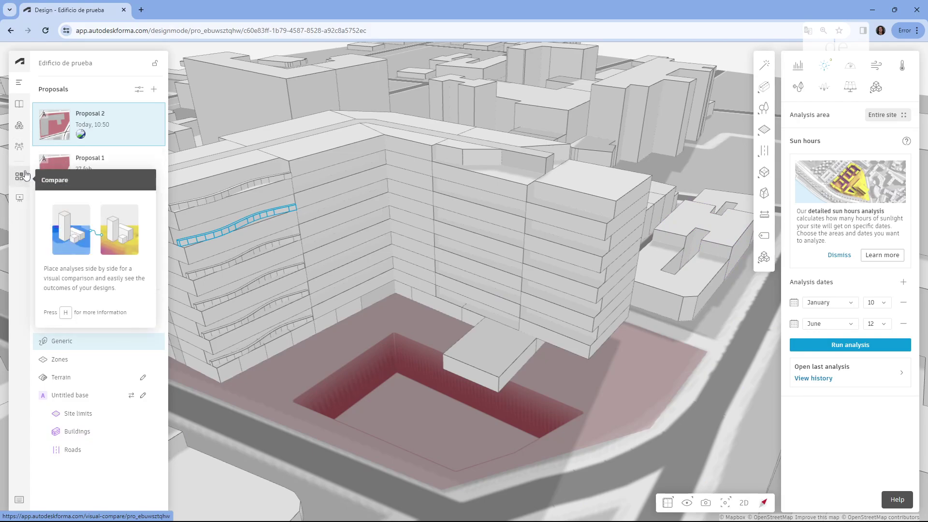
{"action": "right_click_drag", "start_coordinate": [323, 216], "coordinate": [348, 242]}
{"action": "middle_click_drag", "start_coordinate": [348, 242], "coordinate": [454, 282]}
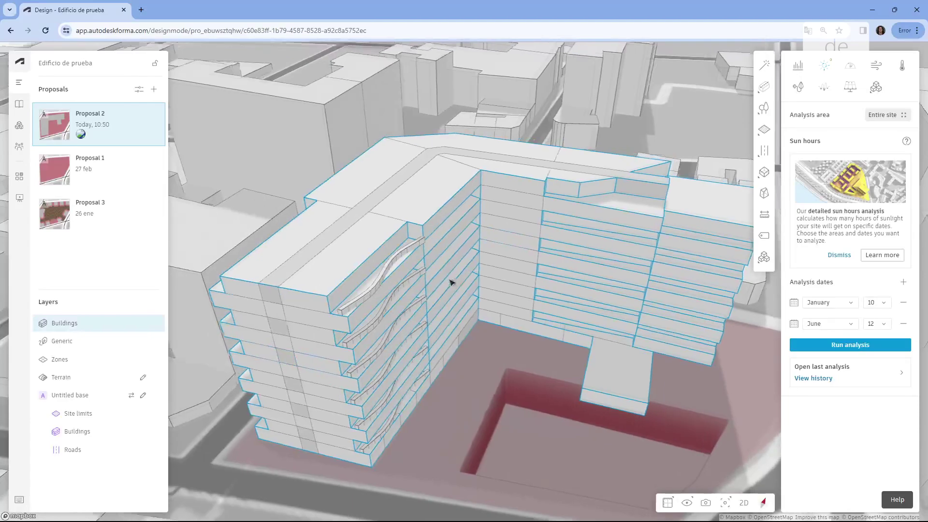
{"action": "right_click_drag", "start_coordinate": [453, 282], "coordinate": [423, 280]}
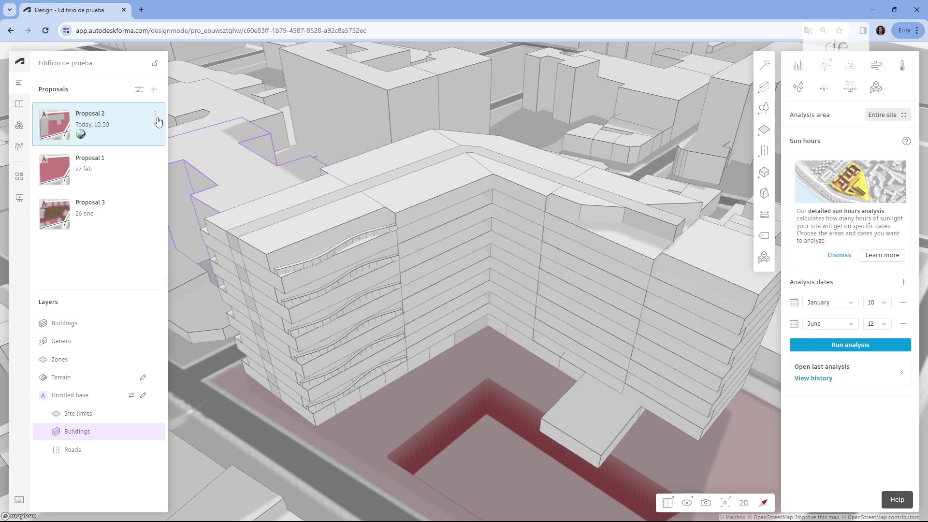
{"action": "left_click", "coordinate": [156, 117]}
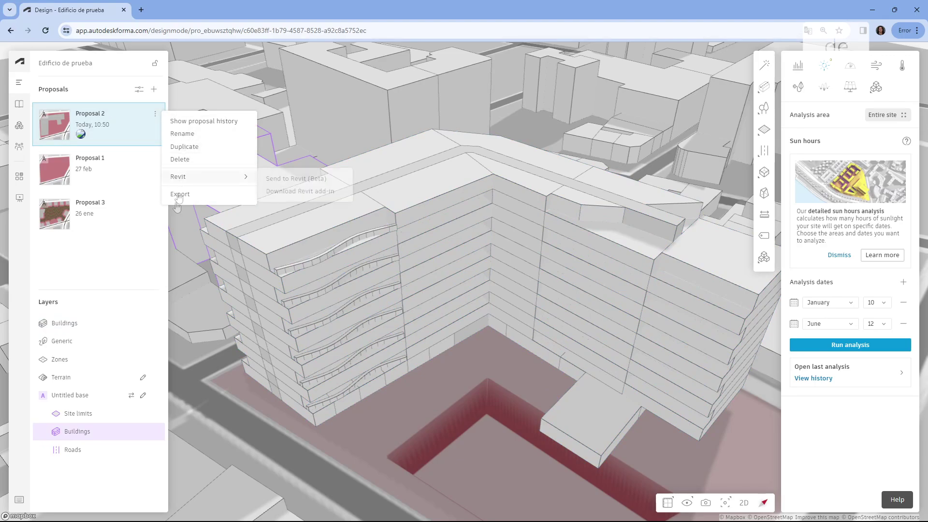
{"action": "left_click", "coordinate": [179, 151]}
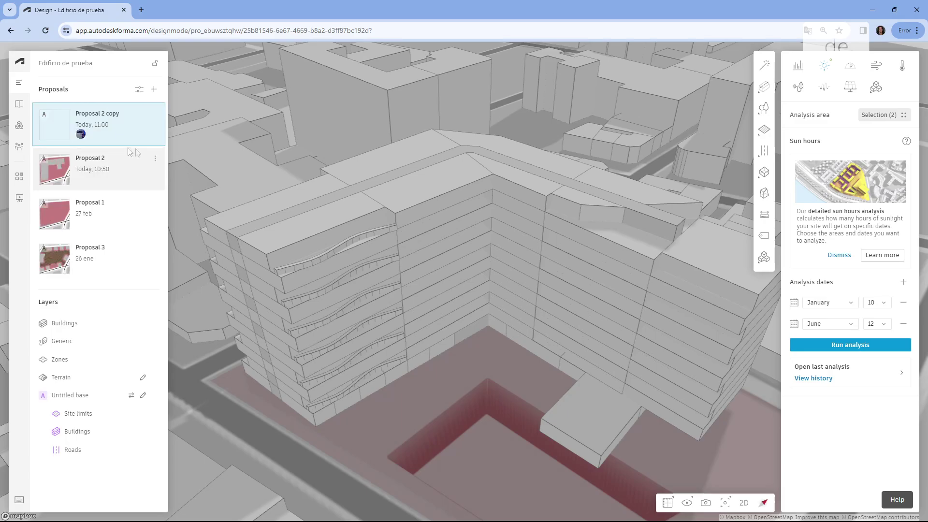
Step: Open the floor plans of the L-shaped building for editing in the duplicated proposal
{"action": "scroll", "coordinate": [308, 251], "scroll_direction": "down", "scroll_amount": 5}
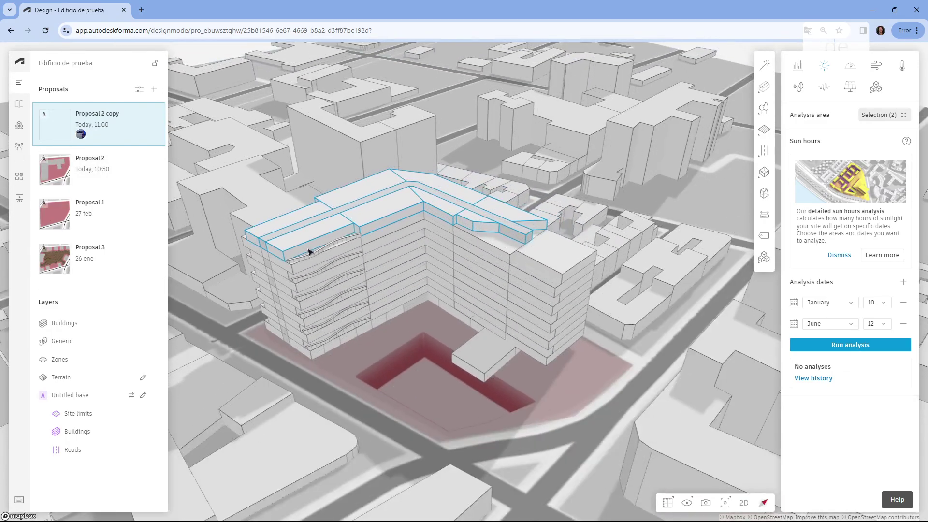
{"action": "scroll", "coordinate": [377, 257], "scroll_direction": "up", "scroll_amount": 5}
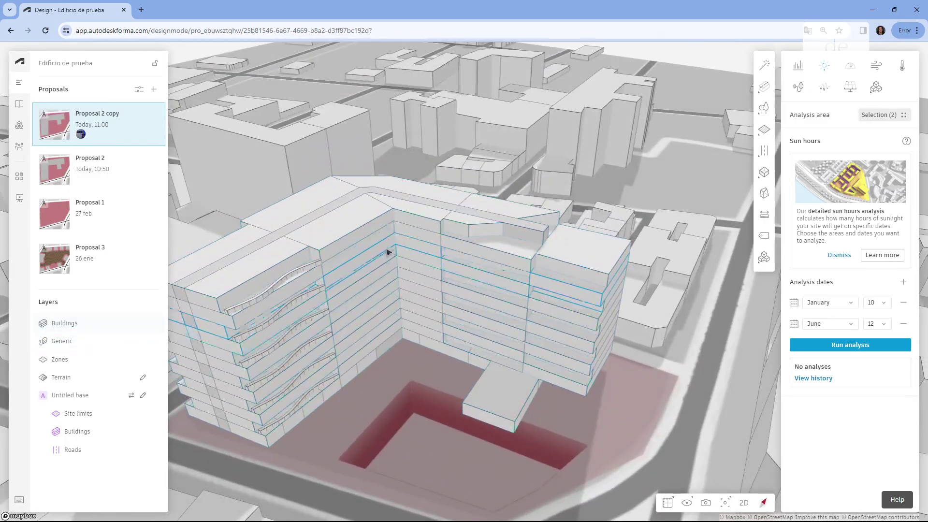
{"action": "left_click", "coordinate": [390, 220]}
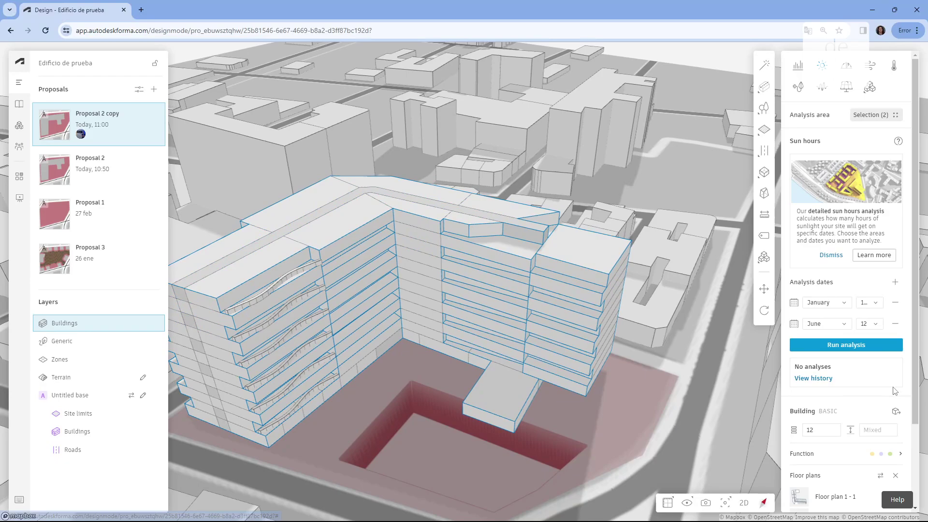
{"action": "scroll", "coordinate": [851, 403], "scroll_direction": "down", "scroll_amount": 2}
{"action": "left_click", "coordinate": [831, 396]}
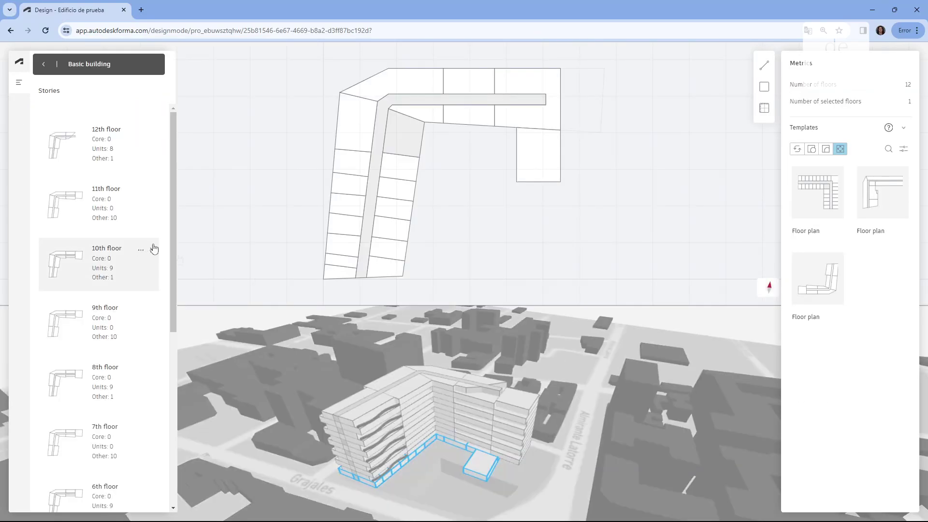
Step: On the 1st floor, delete the courtyard-side unit beside the inner corner and the outer corner unit's straight part, split off by a 7 m line
{"action": "scroll", "coordinate": [442, 113], "scroll_direction": "up", "scroll_amount": 3}
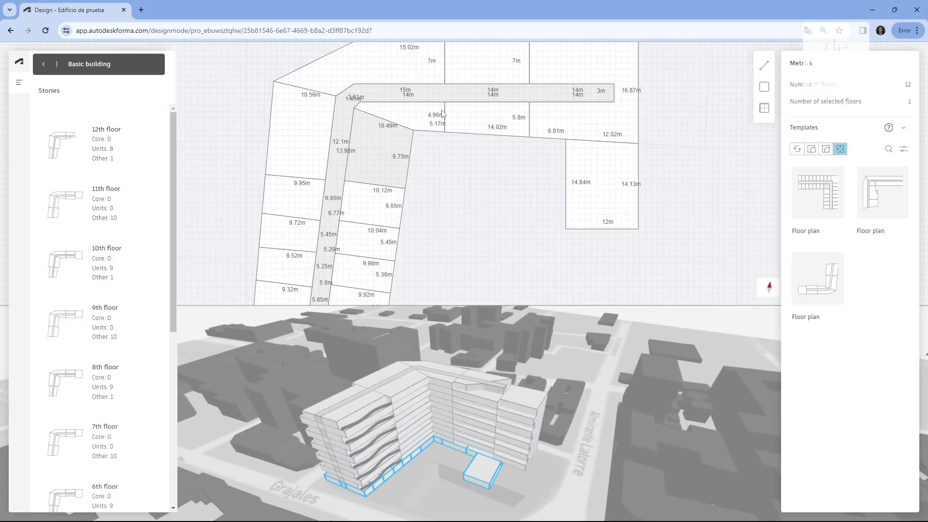
{"action": "left_click", "coordinate": [406, 111]}
{"action": "middle_click_drag", "start_coordinate": [434, 111], "coordinate": [431, 189]}
{"action": "key", "text": "Delete"}
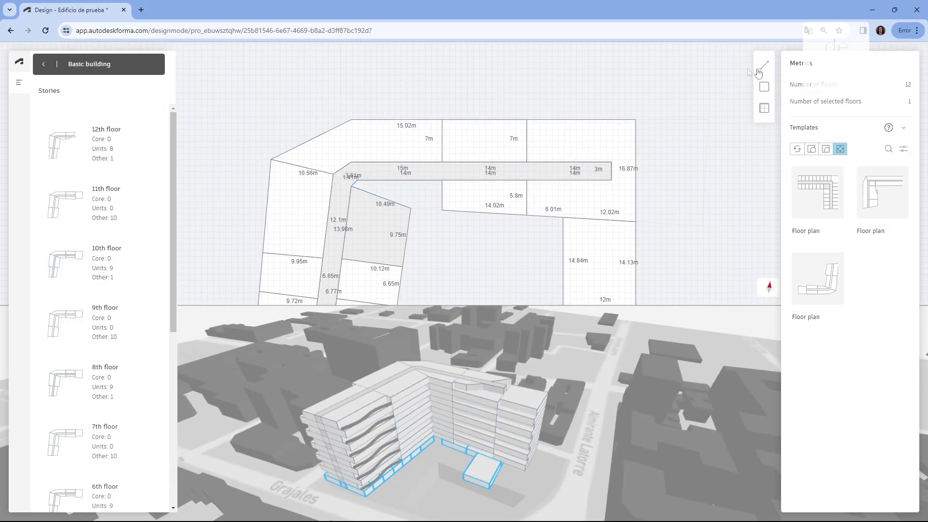
{"action": "left_click", "coordinate": [398, 143]}
{"action": "key", "text": "Delete"}
Step: Select all floors equal to the 2nd floor and delete their courtyard-side unit beside the inner corner
{"action": "scroll", "coordinate": [123, 407], "scroll_direction": "down", "scroll_amount": 5}
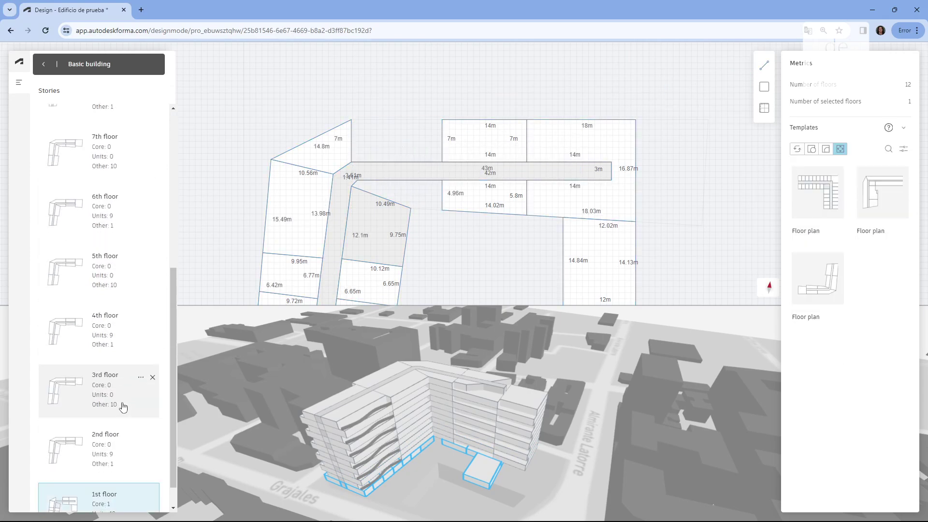
{"action": "left_click", "coordinate": [141, 407]}
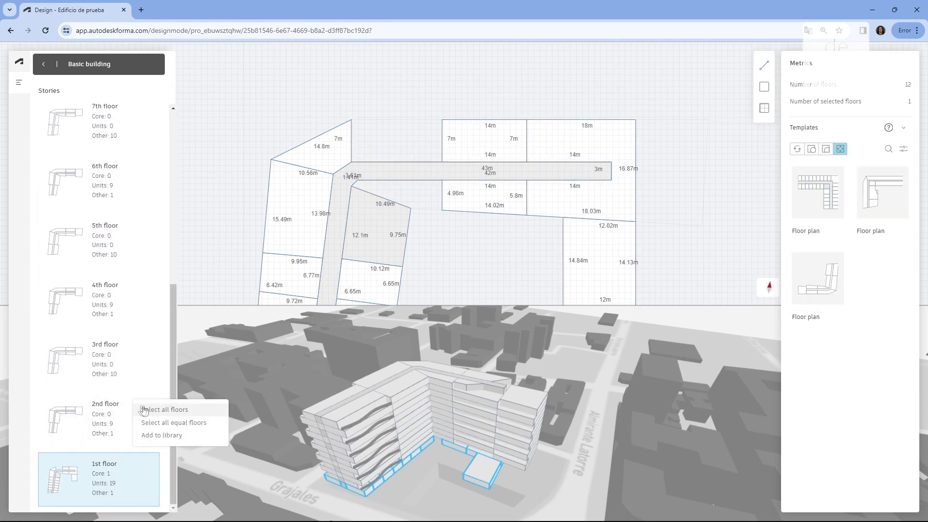
{"action": "left_click", "coordinate": [166, 423]}
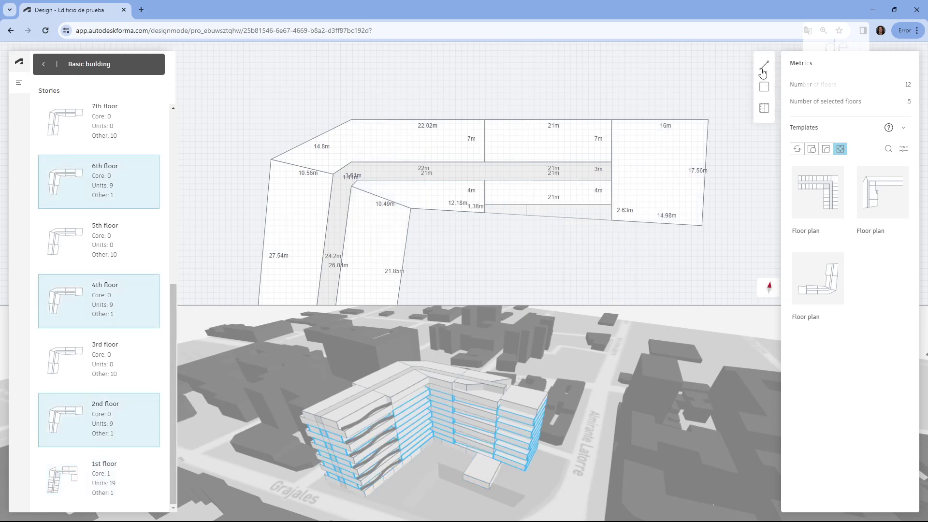
{"action": "left_click", "coordinate": [415, 190]}
{"action": "key", "text": "Delete"}
Step: On the selected floors, split the outer corner unit with a 7 m line from the corridor's bend and delete its 22 m straight part
{"action": "left_click", "coordinate": [764, 64]}
{"action": "left_click", "coordinate": [352, 162]}
{"action": "left_click", "coordinate": [352, 120]}
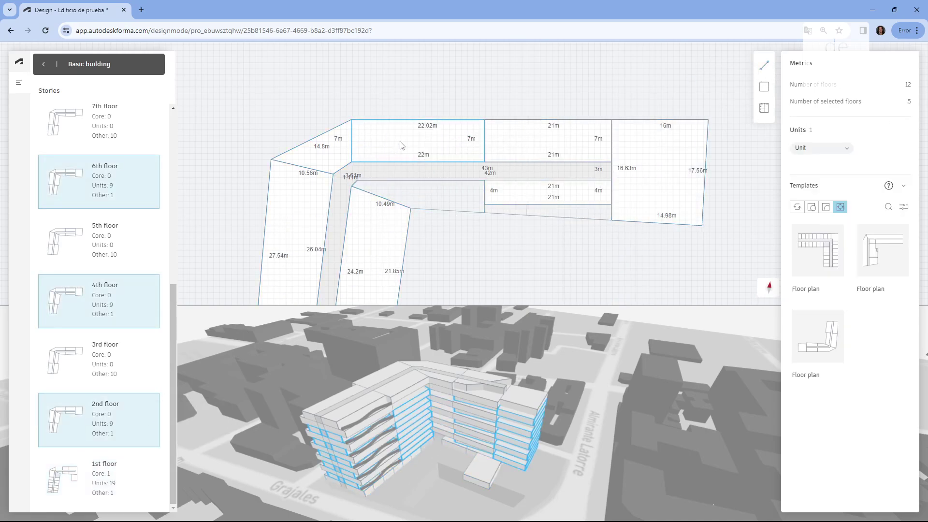
{"action": "key", "text": "Delete"}
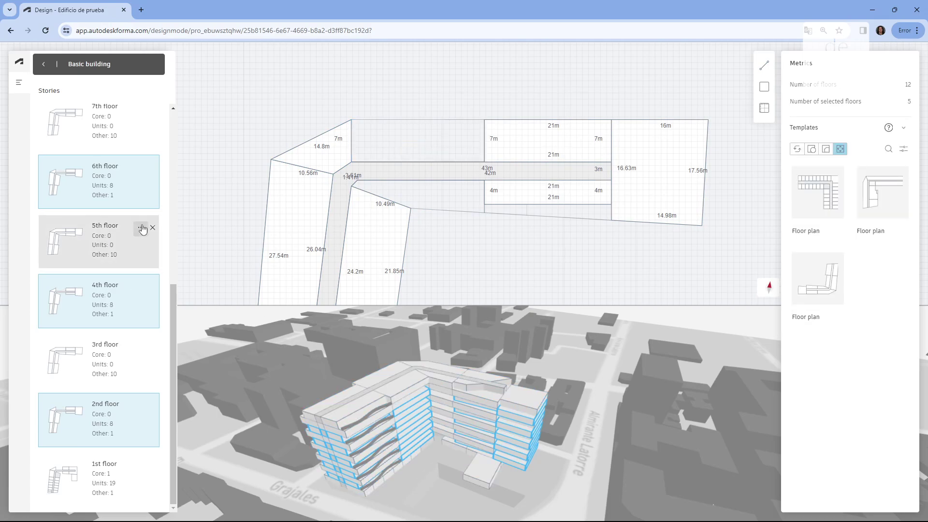
Step: Select all floors equal to the 5th floor and delete their courtyard-side unit beside the inner corner
{"action": "right_click", "coordinate": [134, 223]}
{"action": "left_click", "coordinate": [164, 244]}
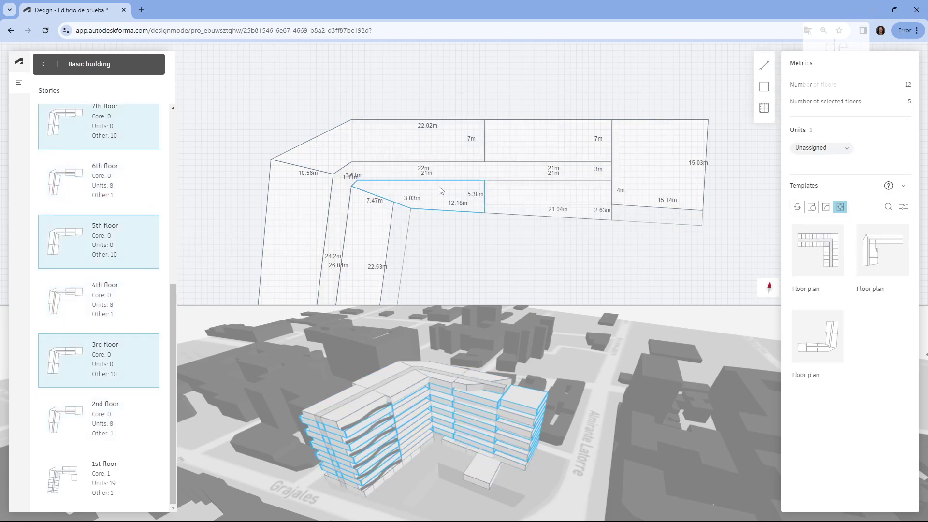
{"action": "left_click", "coordinate": [410, 158]}
Step: On these floors, split the outer corner unit with a 7 m line from the corridor's bend and delete its straight part
{"action": "left_click", "coordinate": [765, 70]}
{"action": "left_click", "coordinate": [352, 162]}
{"action": "left_click", "coordinate": [352, 119]}
{"action": "key", "text": "Escape"}
{"action": "left_click", "coordinate": [413, 141]}
{"action": "key", "text": "Delete"}
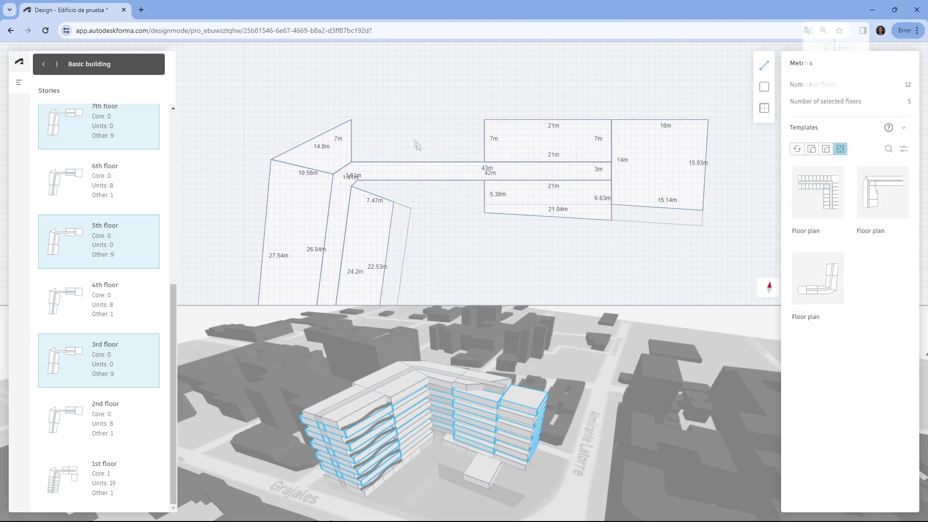
Step: On the 12th floor, delete the courtyard-side unit beside the inner corner
{"action": "scroll", "coordinate": [133, 189], "scroll_direction": "up", "scroll_amount": 5}
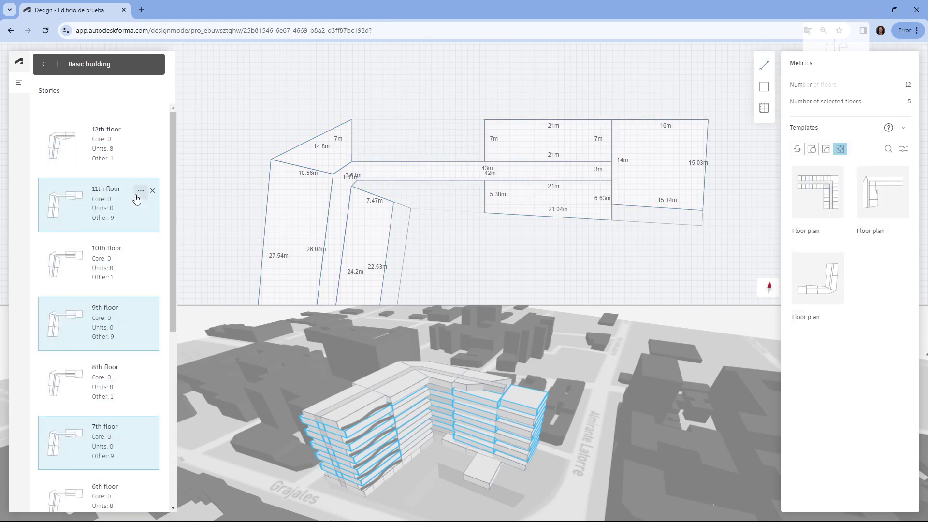
{"action": "left_click", "coordinate": [127, 147]}
{"action": "left_click", "coordinate": [419, 203]}
{"action": "key", "text": "Delete"}
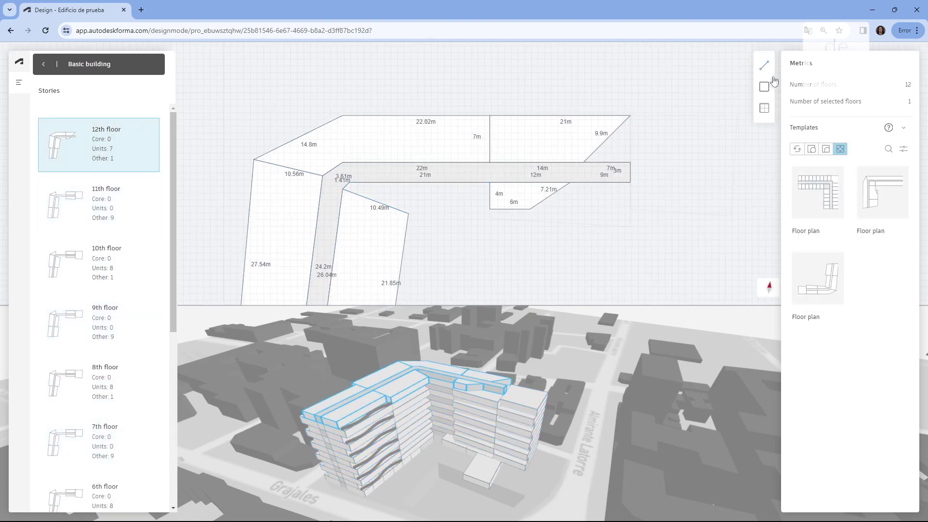
Step: On the 12th floor, split the outer corner unit with a 7 m line from the corridor's bend and delete its 22 m straight part
{"action": "left_click", "coordinate": [764, 65]}
{"action": "left_click", "coordinate": [343, 163]}
{"action": "left_click", "coordinate": [343, 116]}
{"action": "key", "text": "Escape"}
{"action": "left_click", "coordinate": [431, 148]}
{"action": "key", "text": "Delete"}
Step: Check the opened gap near the corner in 3D and finish editing the building's floor plans
{"action": "scroll", "coordinate": [462, 381], "scroll_direction": "up", "scroll_amount": 4}
{"action": "right_click_drag", "start_coordinate": [462, 381], "coordinate": [435, 405]}
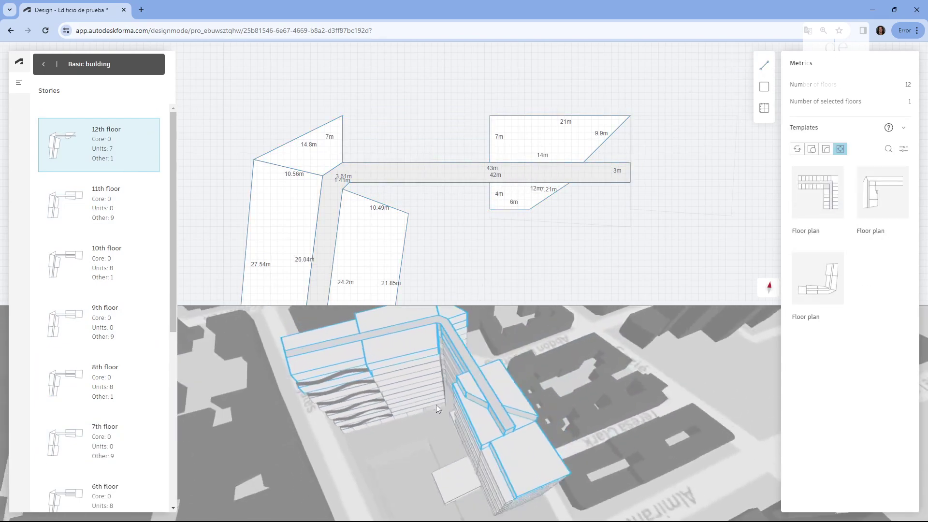
{"action": "scroll", "coordinate": [455, 349], "scroll_direction": "up", "scroll_amount": 3}
{"action": "right_click_drag", "start_coordinate": [454, 349], "coordinate": [567, 438]}
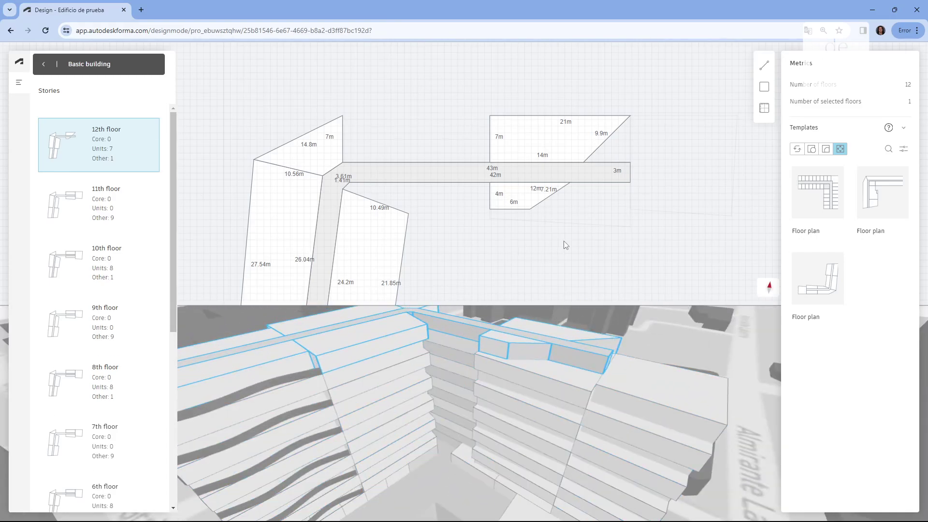
{"action": "left_click", "coordinate": [129, 213]}
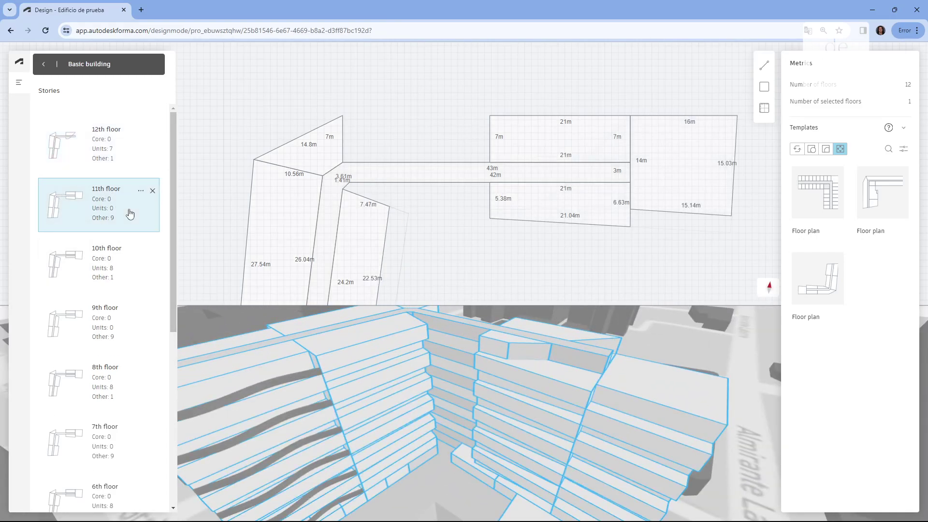
{"action": "left_click", "coordinate": [48, 65]}
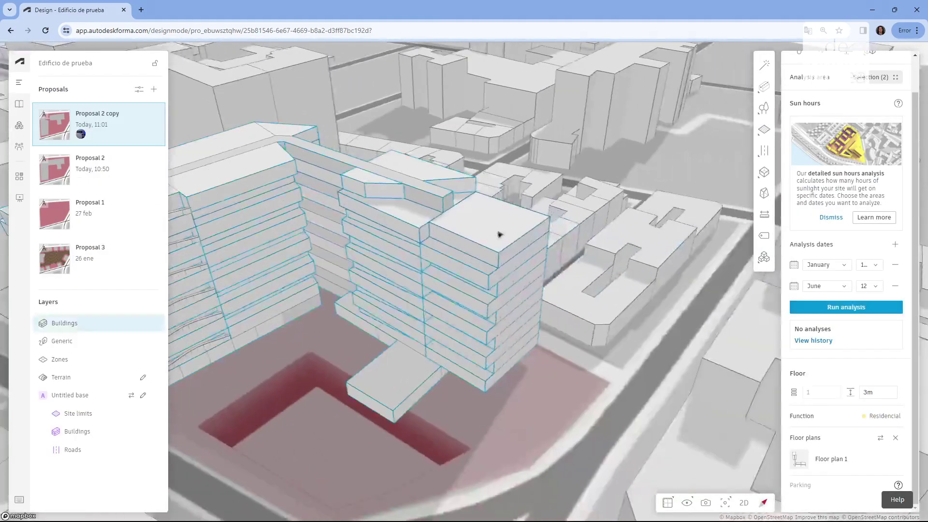
{"action": "double_click", "coordinate": [499, 234]}
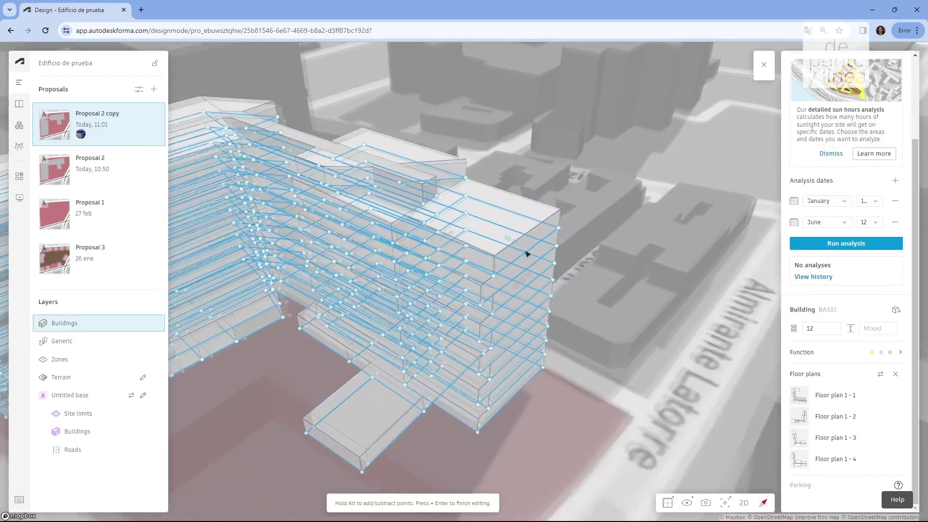
{"action": "left_click_drag", "start_coordinate": [537, 249], "coordinate": [516, 239]}
{"action": "right_click_drag", "start_coordinate": [555, 326], "coordinate": [526, 335]}
{"action": "left_click_drag", "start_coordinate": [516, 306], "coordinate": [466, 300]}
{"action": "right_click_drag", "start_coordinate": [501, 342], "coordinate": [488, 369]}
{"action": "key", "text": "Escape"}
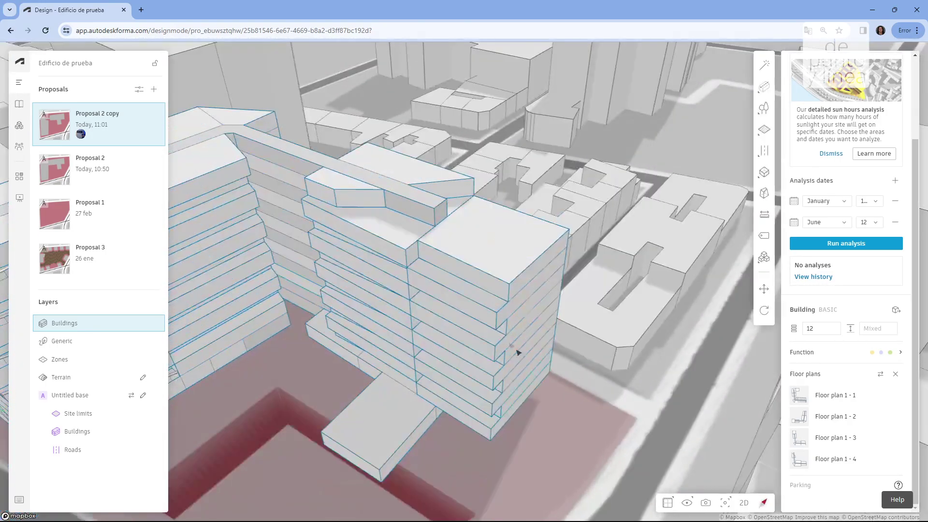
{"action": "scroll", "coordinate": [508, 337], "scroll_direction": "down", "scroll_amount": 2}
{"action": "double_click", "coordinate": [505, 335]}
{"action": "scroll", "coordinate": [506, 335], "scroll_direction": "up", "scroll_amount": 2}
{"action": "key", "text": "Escape"}
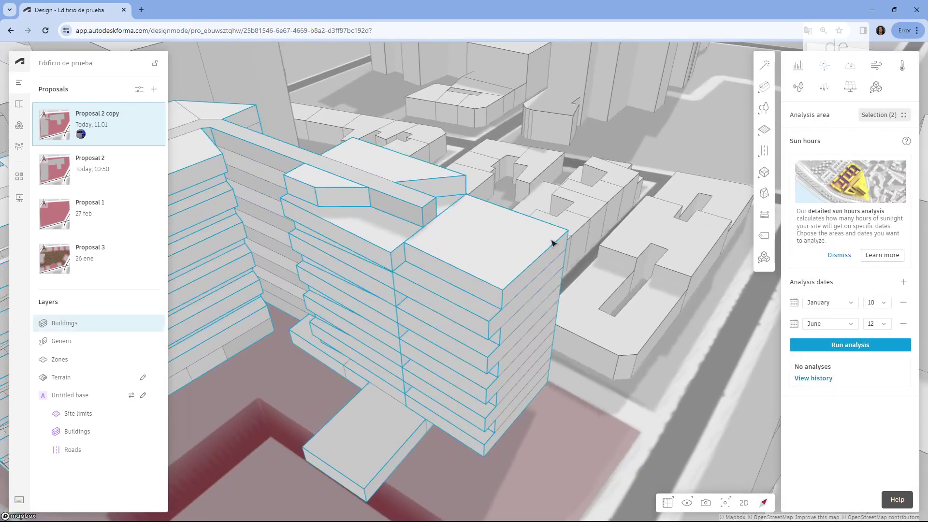
Step: Edit the building's outline, pulling the end block's street-side corner outward so that its street façade is slanted
{"action": "double_click", "coordinate": [528, 290]}
{"action": "scroll", "coordinate": [528, 289], "scroll_direction": "up", "scroll_amount": 2}
{"action": "left_click_drag", "start_coordinate": [528, 290], "coordinate": [517, 310]}
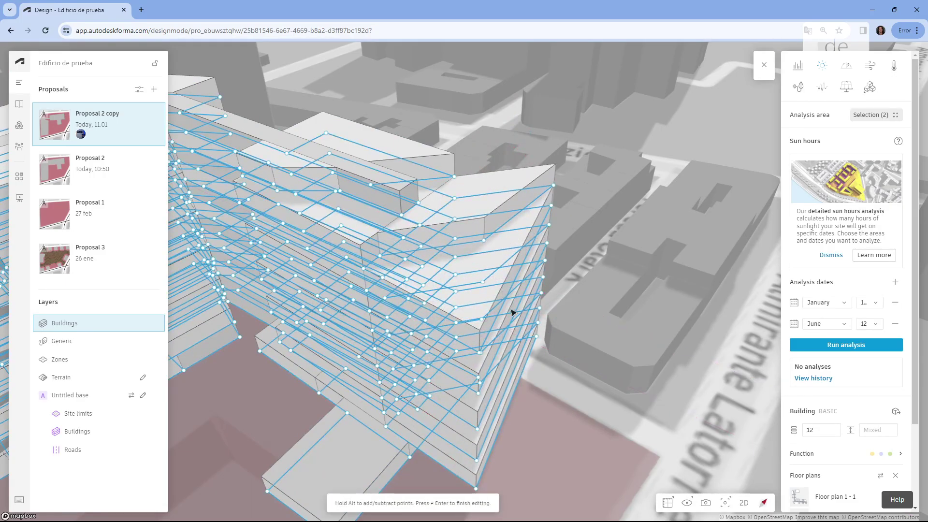
{"action": "key", "text": "Return"}
Step: Run the sun hours analysis on the selected area for January 10 and June 12
{"action": "scroll", "coordinate": [528, 309], "scroll_direction": "down", "scroll_amount": 2}
{"action": "right_click_drag", "start_coordinate": [529, 308], "coordinate": [434, 286]}
{"action": "left_click", "coordinate": [839, 350]}
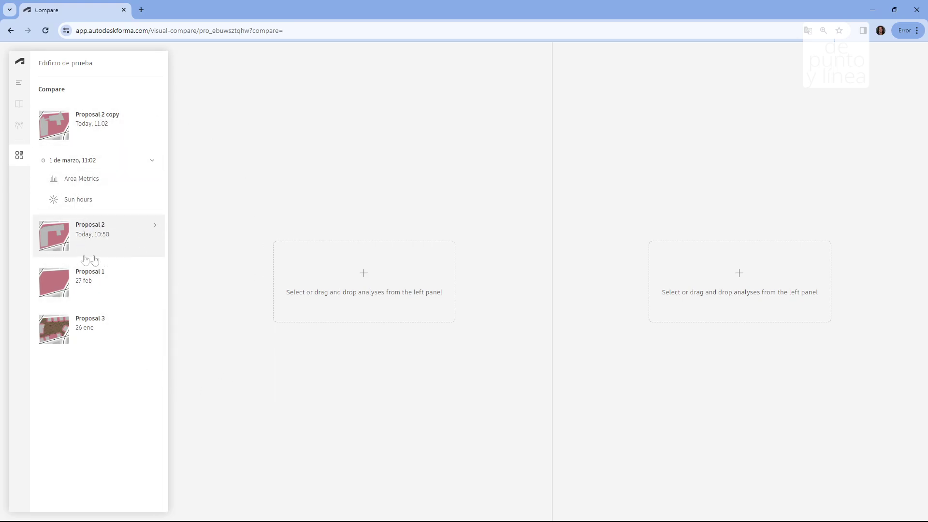
Step: Place the sun hours analyses of Proposal 2 copy and Proposal 2 side by side and hide both analysis detail views
{"action": "left_click", "coordinate": [156, 229]}
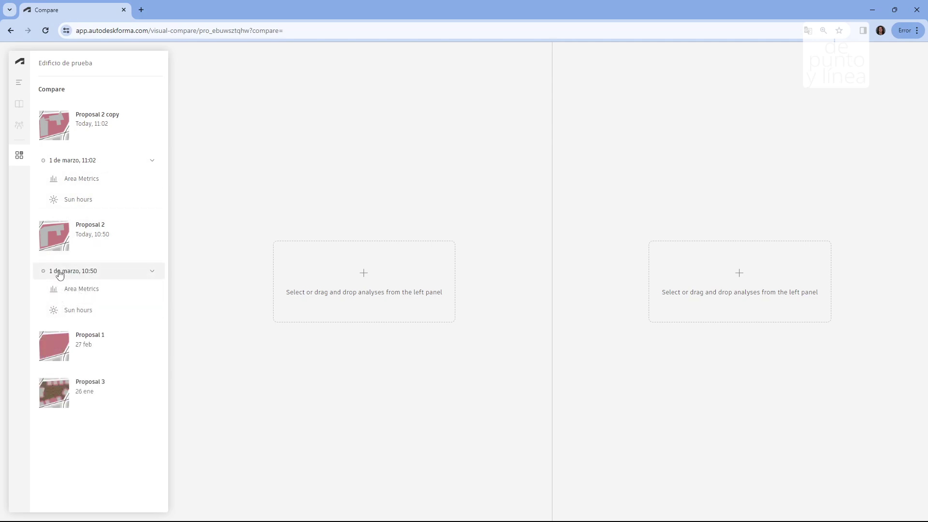
{"action": "left_click", "coordinate": [157, 337]}
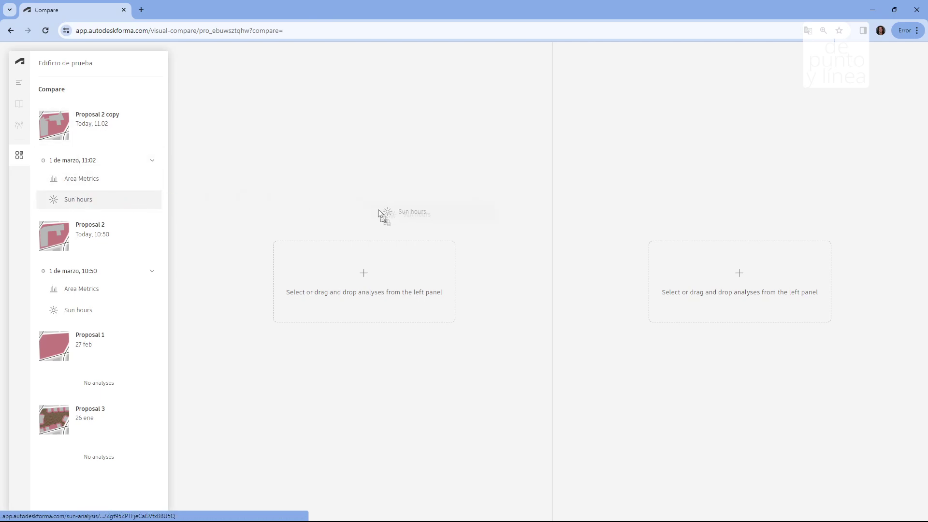
{"action": "left_click_drag", "start_coordinate": [387, 267], "coordinate": [384, 270]}
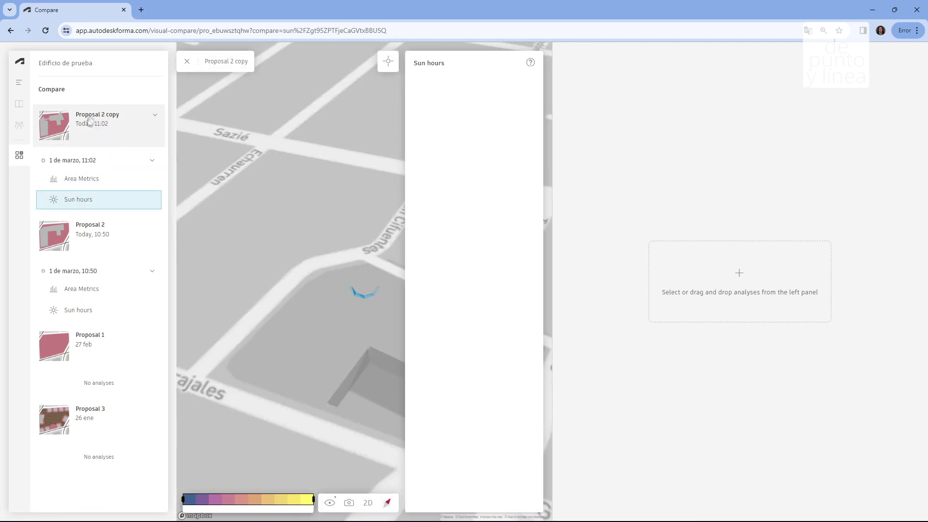
{"action": "mouse_move", "coordinate": [81, 310]}
{"action": "left_mouse_down"}
{"action": "mouse_move", "coordinate": [91, 345]}
{"action": "mouse_move", "coordinate": [88, 308]}
{"action": "left_mouse_up"}
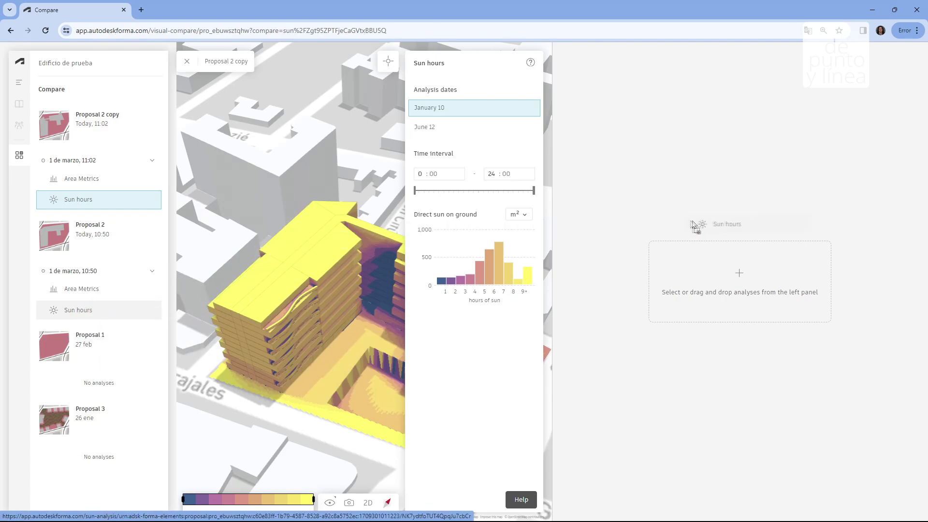
{"action": "left_click_drag", "start_coordinate": [694, 224], "coordinate": [696, 221]}
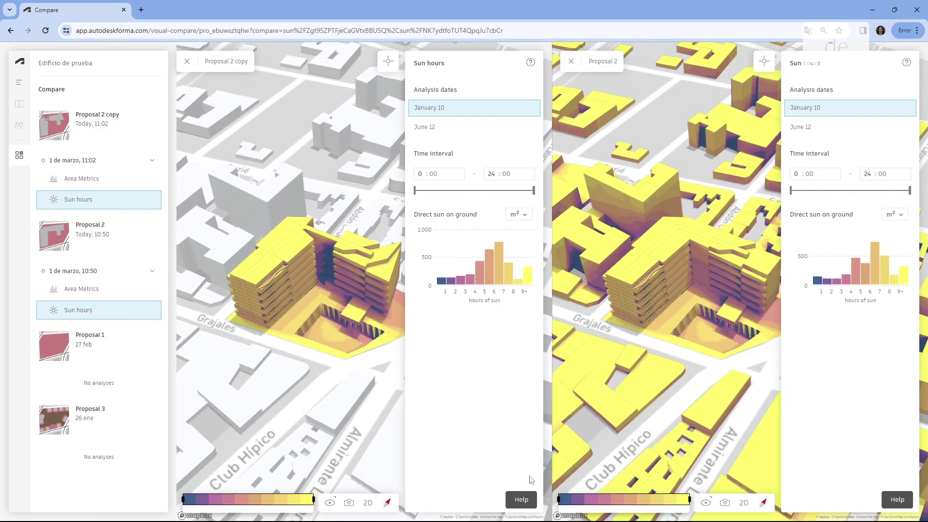
{"action": "left_click", "coordinate": [409, 280]}
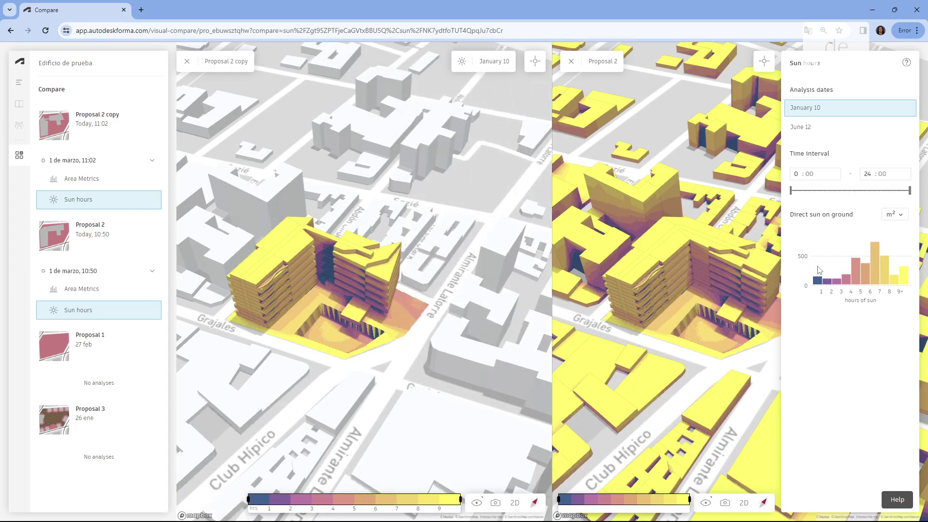
{"action": "left_click", "coordinate": [783, 281]}
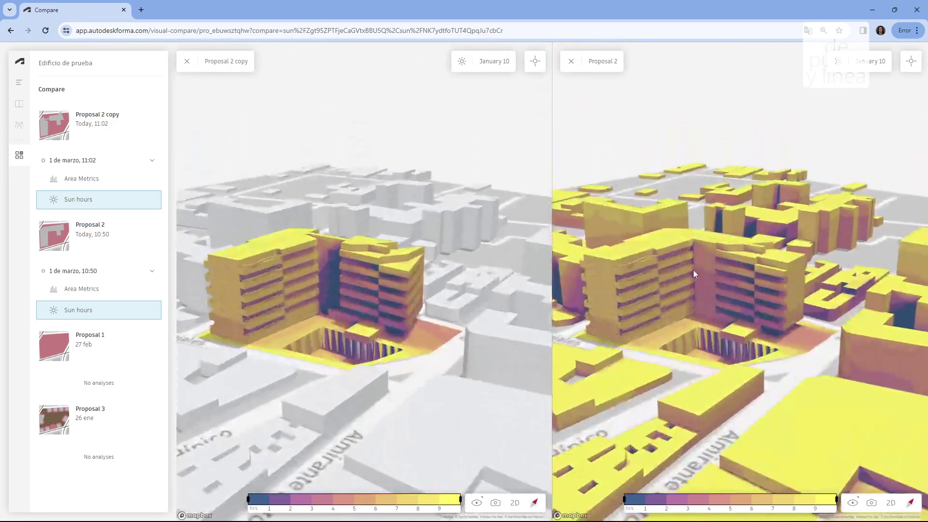
Step: Compare the January 10 sun hours at the inner courtyard corner of both proposals, probing points on the roof and façade
{"action": "scroll", "coordinate": [693, 272], "scroll_direction": "up", "scroll_amount": 3}
{"action": "right_click_drag", "start_coordinate": [691, 274], "coordinate": [640, 280]}
{"action": "left_click_drag", "start_coordinate": [735, 280], "coordinate": [755, 286]}
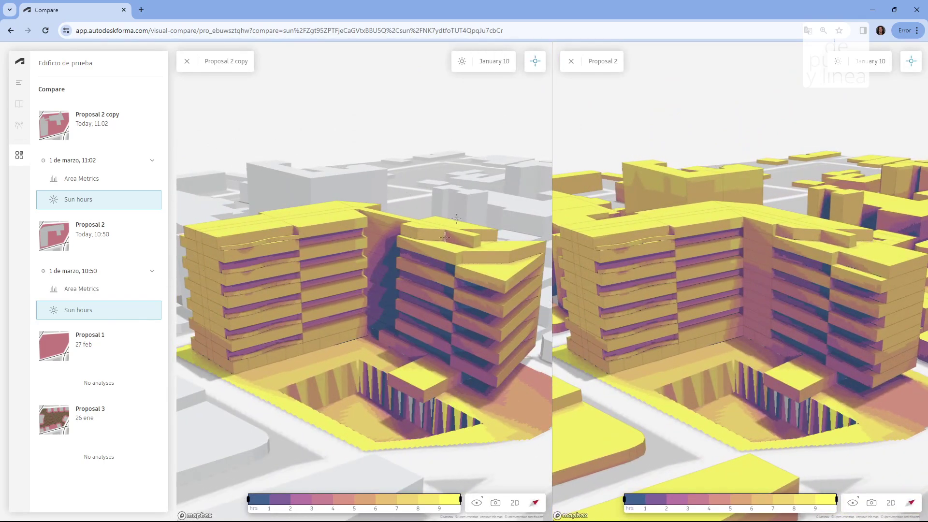
{"action": "scroll", "coordinate": [385, 258], "scroll_direction": "up", "scroll_amount": 3}
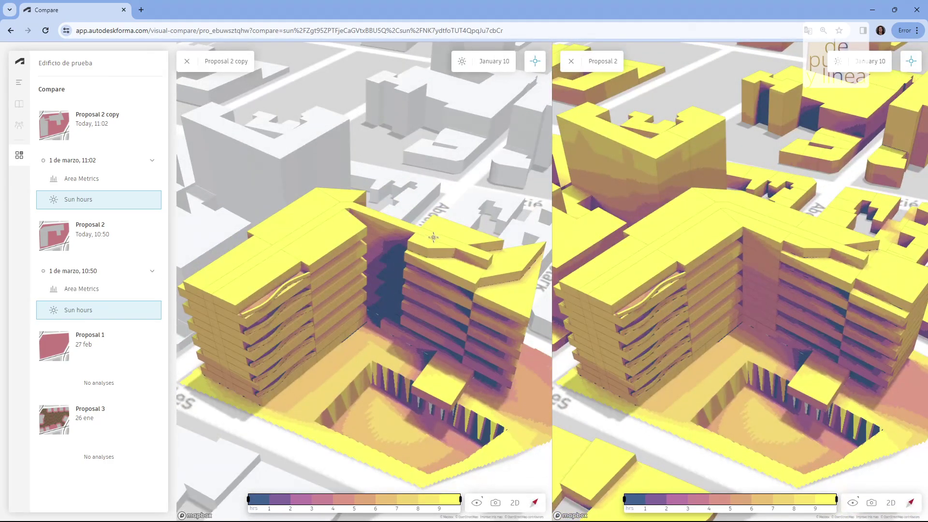
{"action": "right_click_drag", "start_coordinate": [724, 263], "coordinate": [748, 234]}
{"action": "scroll", "coordinate": [752, 229], "scroll_direction": "up", "scroll_amount": 5}
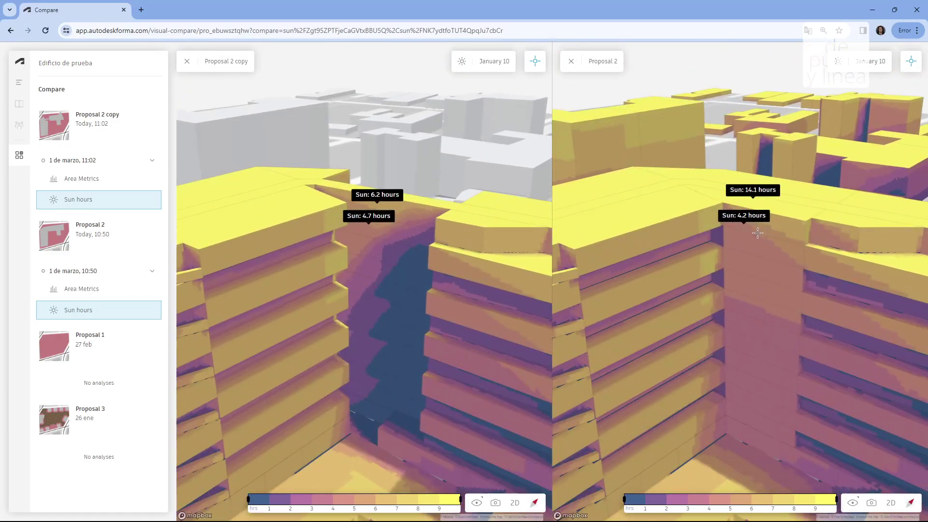
{"action": "right_click_drag", "start_coordinate": [393, 222], "coordinate": [414, 295]}
{"action": "scroll", "coordinate": [374, 270], "scroll_direction": "up", "scroll_amount": 2}
Step: Examine the sun hours on the street façades around the gap and probe the end block's façade in both proposals
{"action": "right_click_drag", "start_coordinate": [375, 269], "coordinate": [189, 269]}
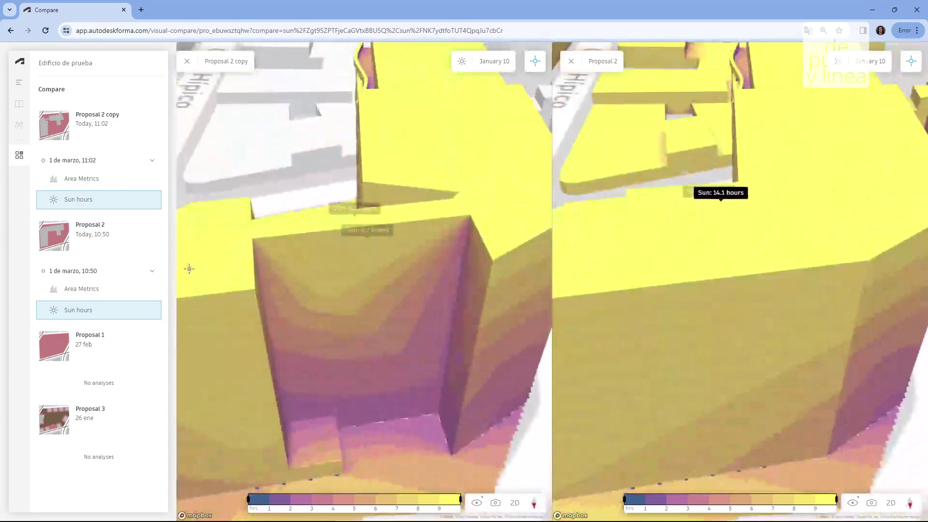
{"action": "scroll", "coordinate": [338, 277], "scroll_direction": "down", "scroll_amount": 5}
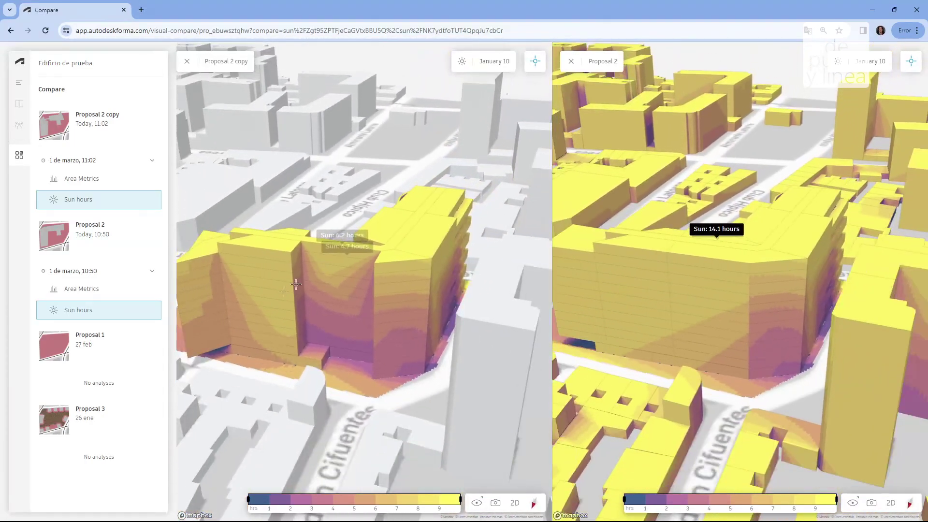
{"action": "scroll", "coordinate": [320, 268], "scroll_direction": "up", "scroll_amount": 3}
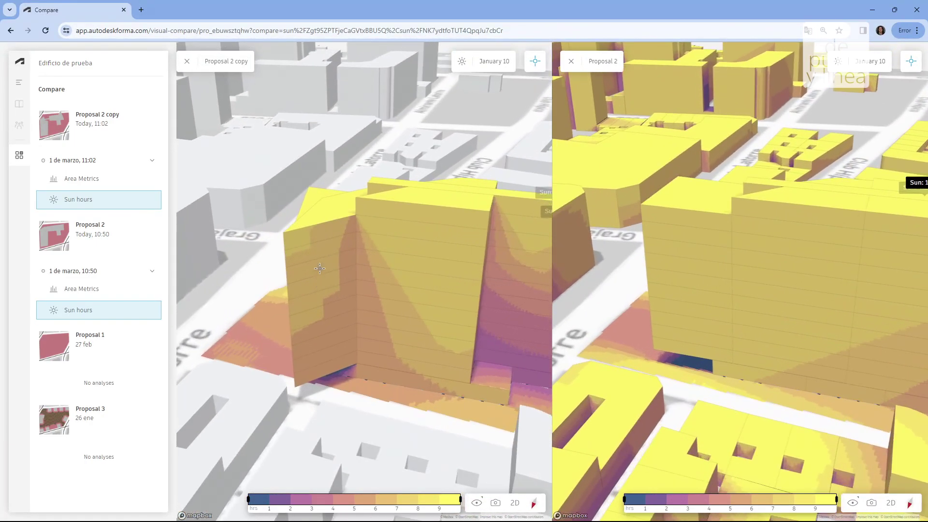
{"action": "right_click_drag", "start_coordinate": [319, 312], "coordinate": [322, 269]}
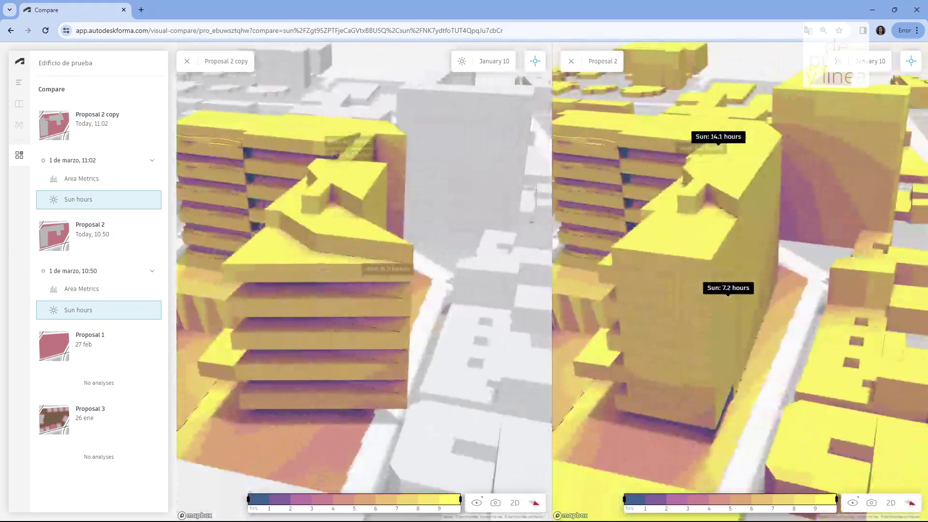
{"action": "right_click_drag", "start_coordinate": [313, 303], "coordinate": [382, 305]}
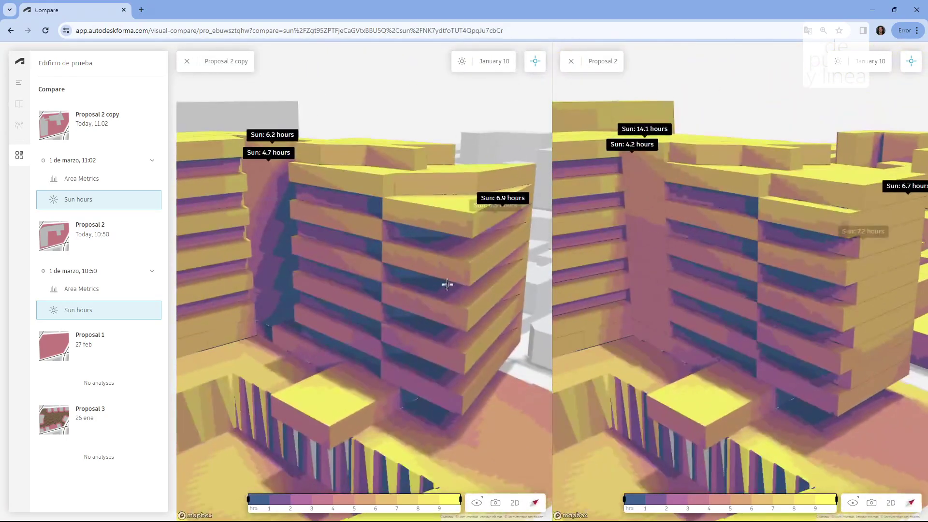
{"action": "scroll", "coordinate": [332, 283], "scroll_direction": "down", "scroll_amount": 5}
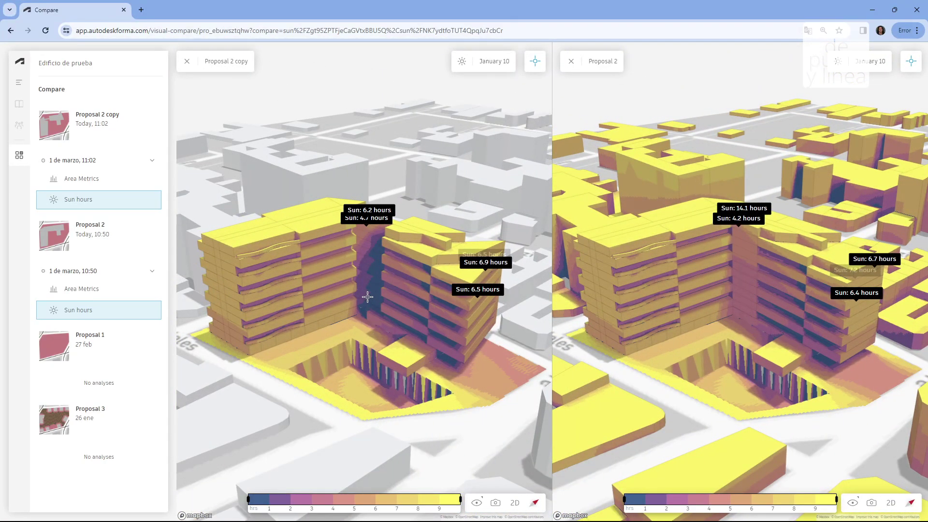
Step: Compare the sun hours of both proposals again along the courtyard wings and in the street-side gap
{"action": "scroll", "coordinate": [314, 290], "scroll_direction": "up", "scroll_amount": 3}
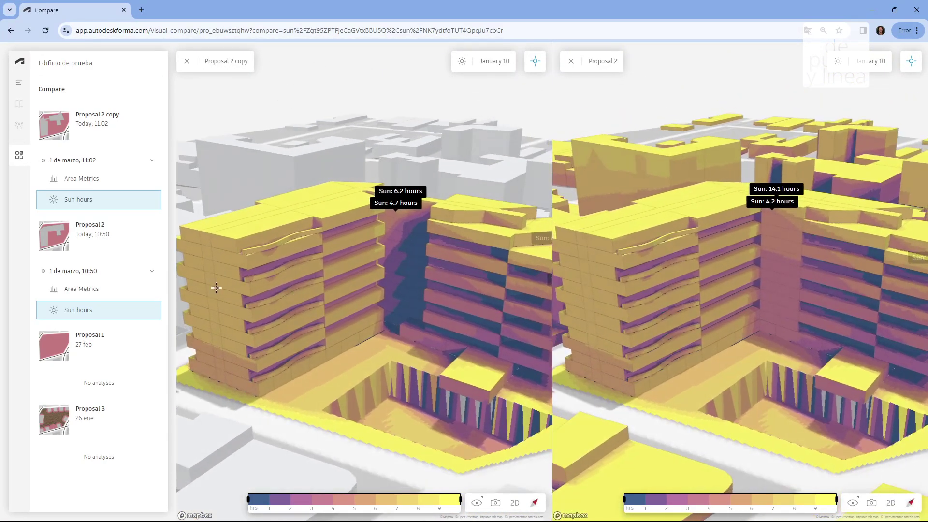
{"action": "left_click_drag", "start_coordinate": [218, 282], "coordinate": [394, 331]}
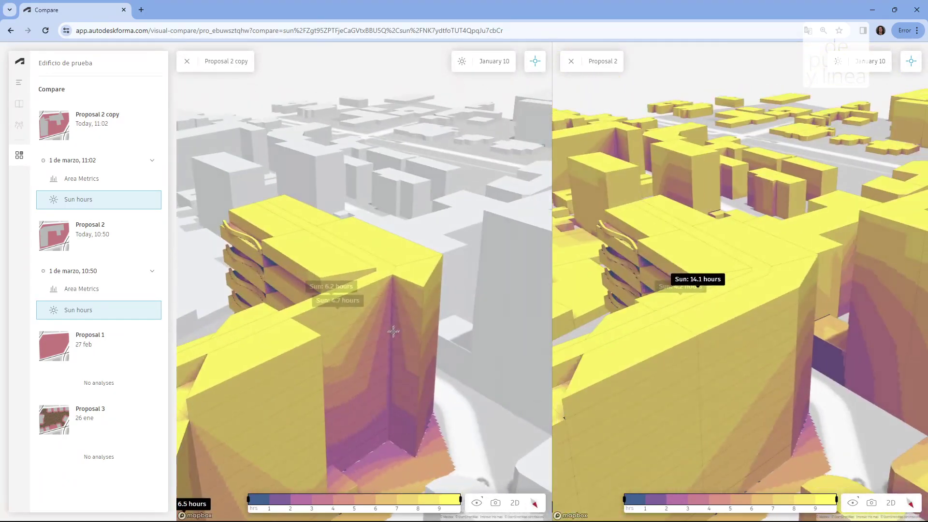
{"action": "scroll", "coordinate": [386, 353], "scroll_direction": "down", "scroll_amount": 5}
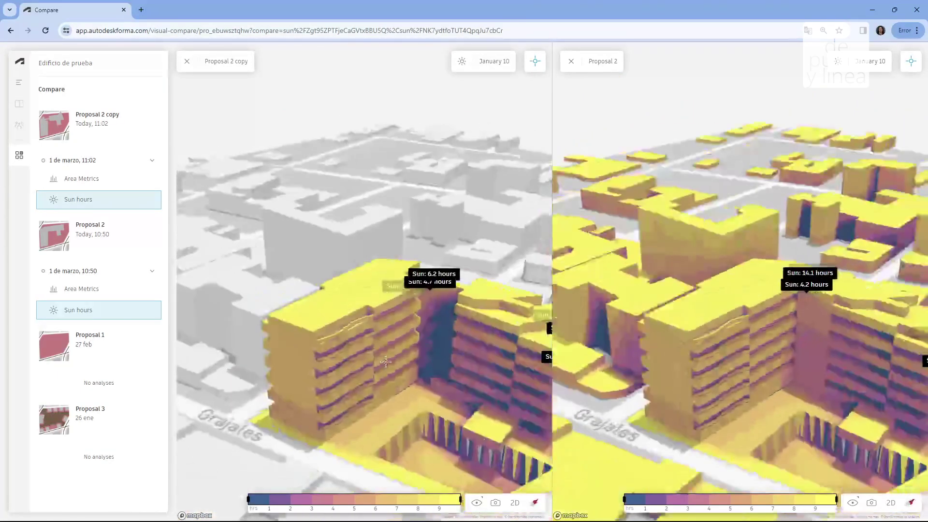
{"action": "left_click_drag", "start_coordinate": [385, 361], "coordinate": [291, 296]}
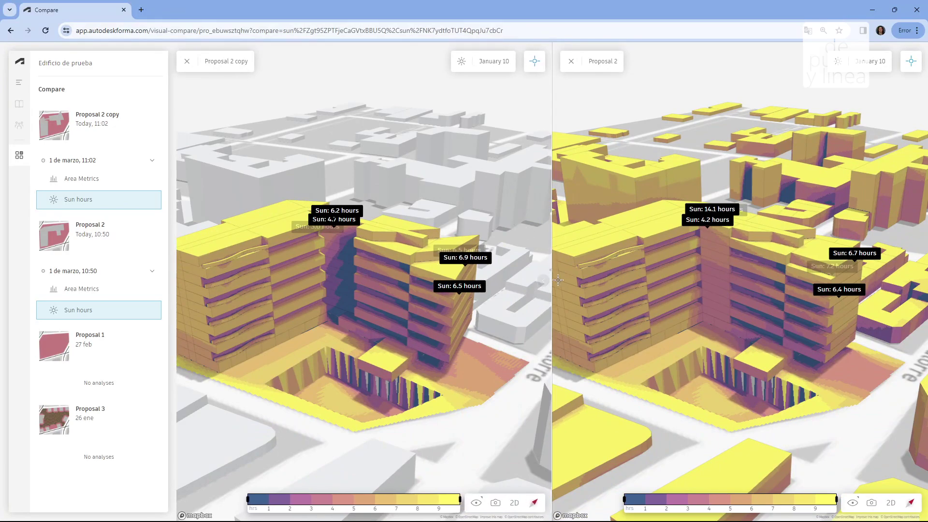
Step: Show the analysis details for Proposal 2 copy and Proposal 2 and switch both sun hours analyses to June 12
{"action": "left_click_drag", "start_coordinate": [550, 280], "coordinate": [532, 264]}
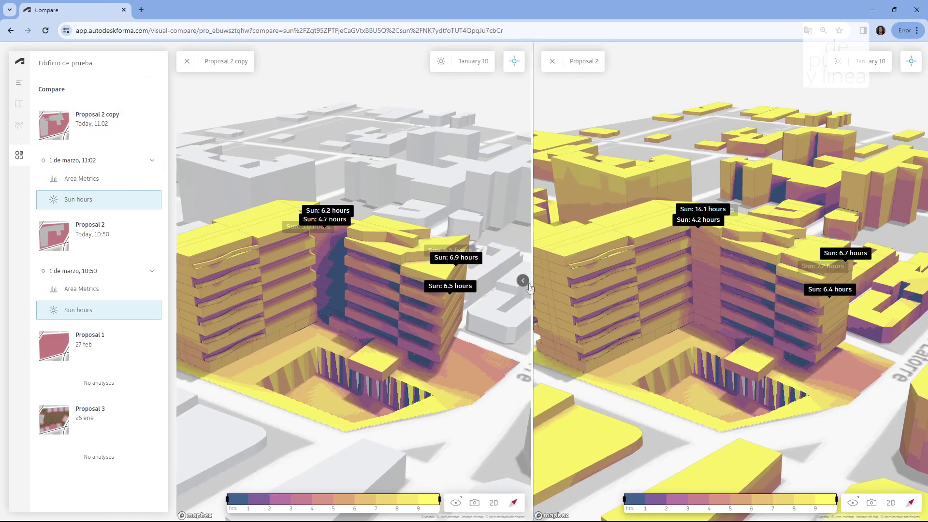
{"action": "left_click", "coordinate": [521, 282]}
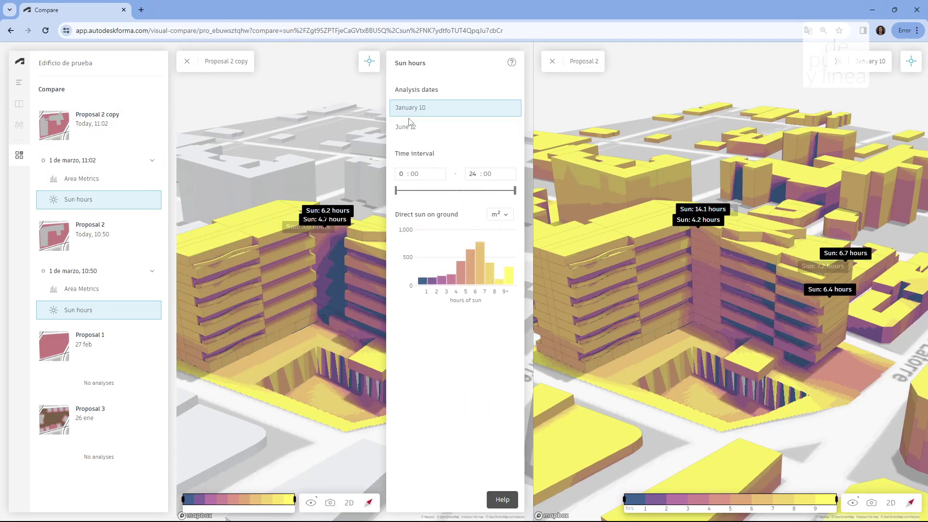
{"action": "left_click", "coordinate": [412, 130]}
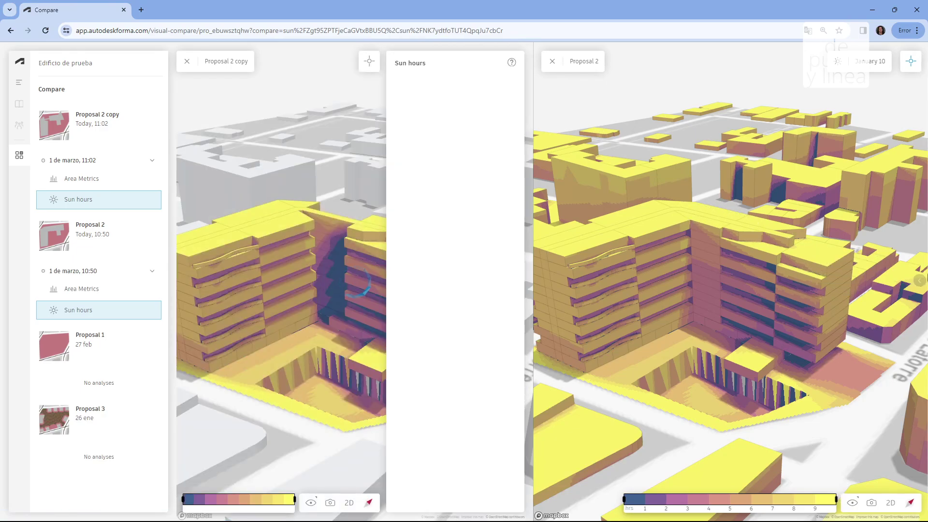
{"action": "left_click", "coordinate": [919, 280]}
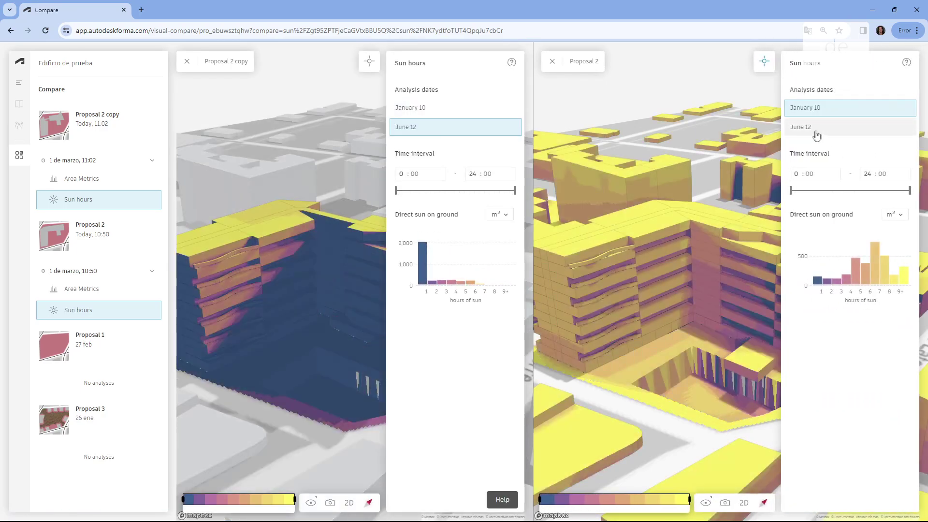
{"action": "left_click", "coordinate": [815, 131]}
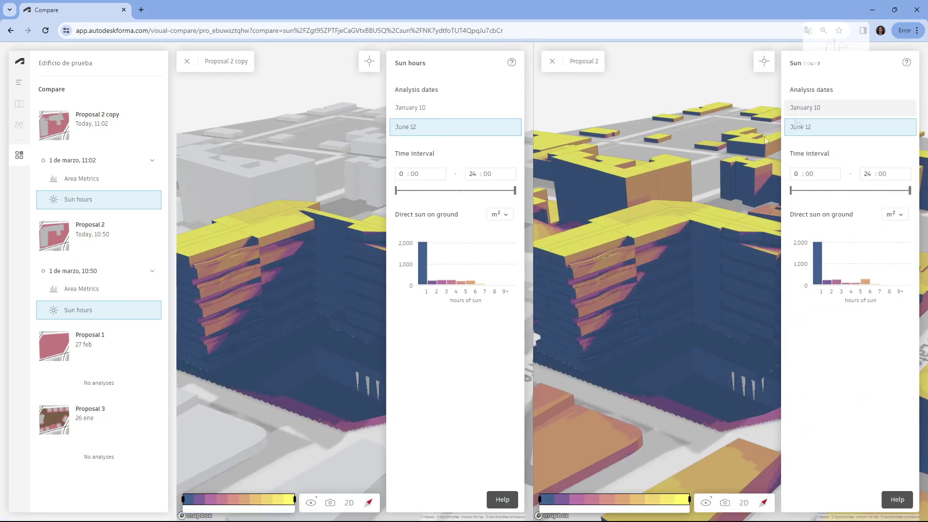
Step: Compare the June 12 sun hours of both proposals on the street façades, roofs and courtyard side from all around the building
{"action": "scroll", "coordinate": [204, 270], "scroll_direction": "down", "scroll_amount": 5}
{"action": "right_click_drag", "start_coordinate": [610, 304], "coordinate": [756, 340]}
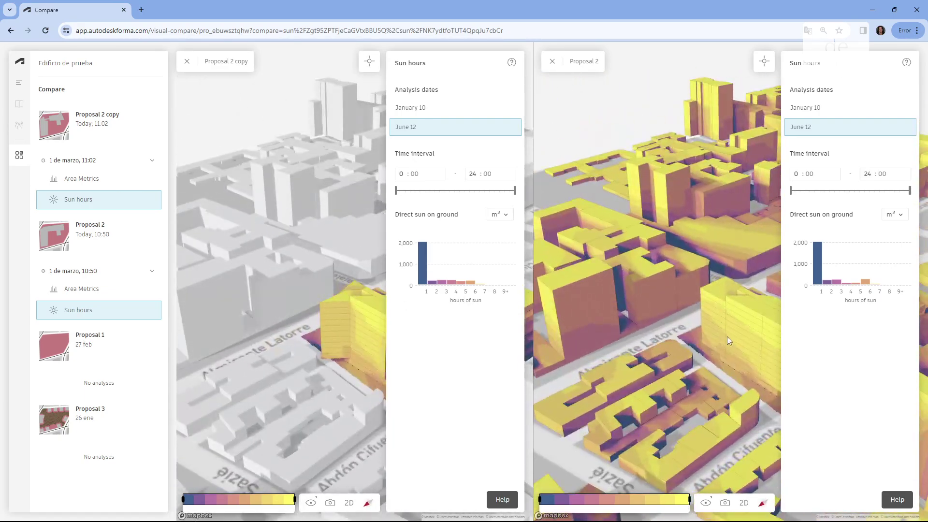
{"action": "left_click_drag", "start_coordinate": [726, 337], "coordinate": [588, 299]}
{"action": "right_click_drag", "start_coordinate": [587, 300], "coordinate": [673, 328]}
{"action": "scroll", "coordinate": [632, 348], "scroll_direction": "up", "scroll_amount": 1}
{"action": "scroll", "coordinate": [632, 349], "scroll_direction": "down", "scroll_amount": 4}
{"action": "left_click_drag", "start_coordinate": [674, 327], "coordinate": [473, 293]}
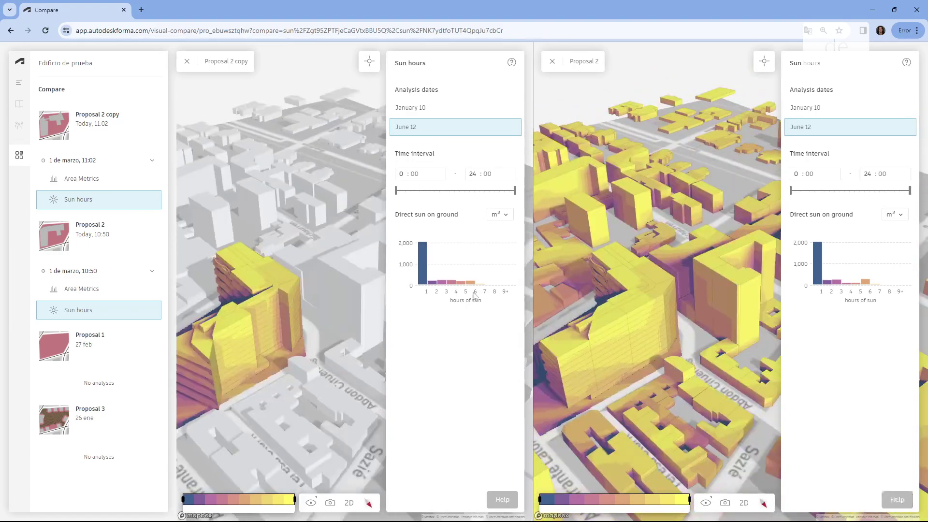
{"action": "right_click_drag", "start_coordinate": [473, 293], "coordinate": [604, 317]}
{"action": "left_click_drag", "start_coordinate": [604, 317], "coordinate": [674, 331]}
{"action": "right_click_drag", "start_coordinate": [674, 331], "coordinate": [646, 332]}
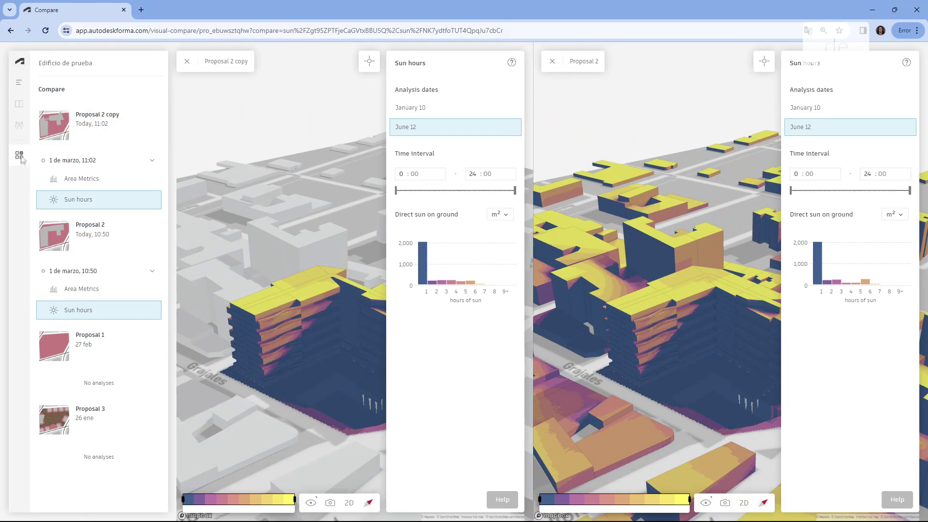
Step: Close both compared analyses and return to the design model of Proposal 2 copy for a closer look at the building
{"action": "left_click", "coordinate": [186, 63]}
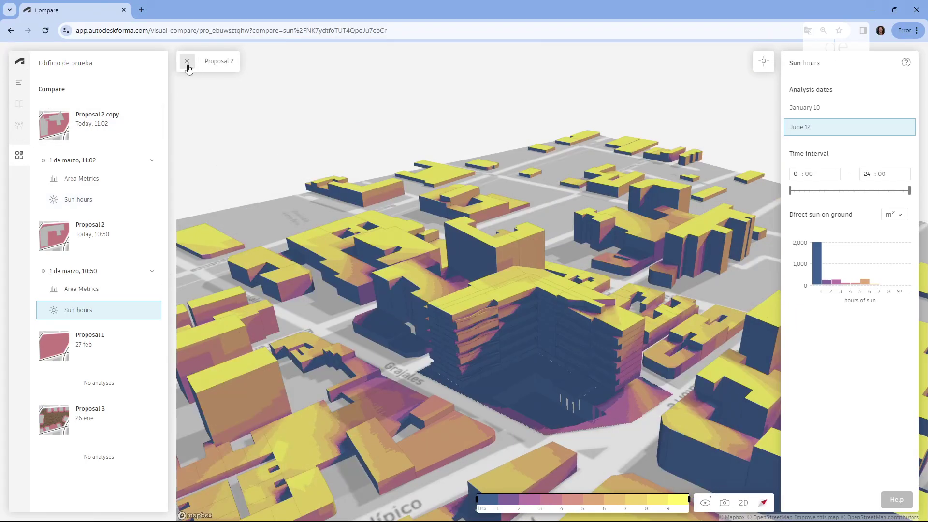
{"action": "left_click", "coordinate": [187, 64]}
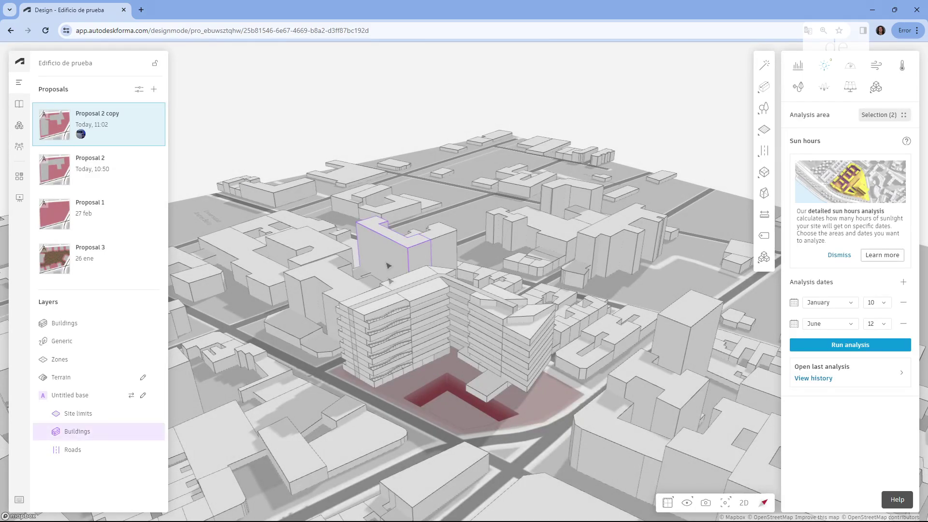
{"action": "scroll", "coordinate": [445, 339], "scroll_direction": "up", "scroll_amount": 10}
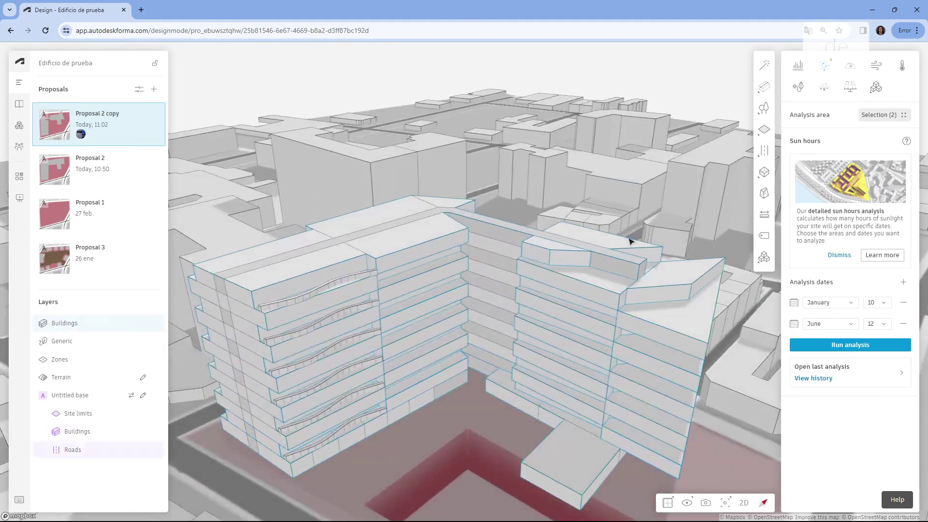